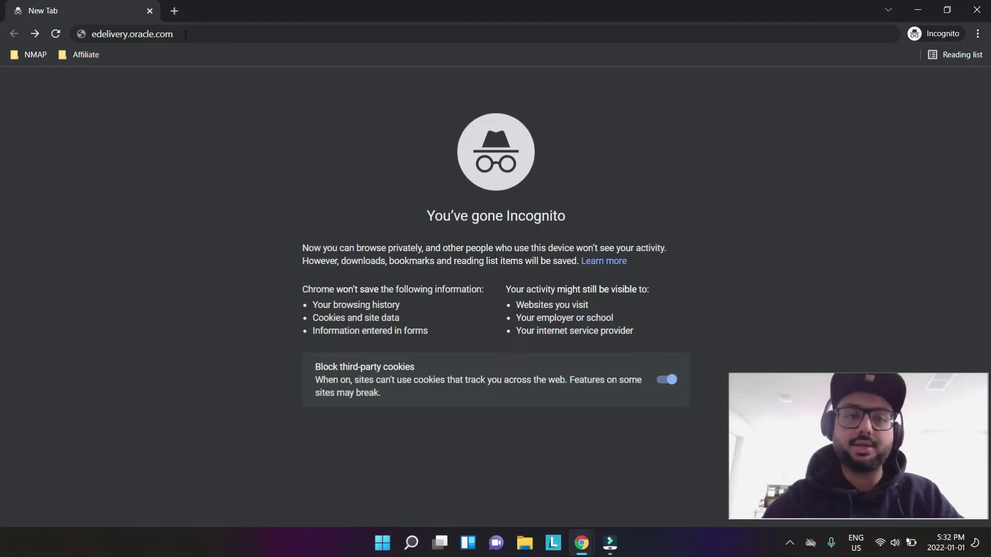
- Load edelivery.oracle.com from the browser address bar
left_click(191, 34)
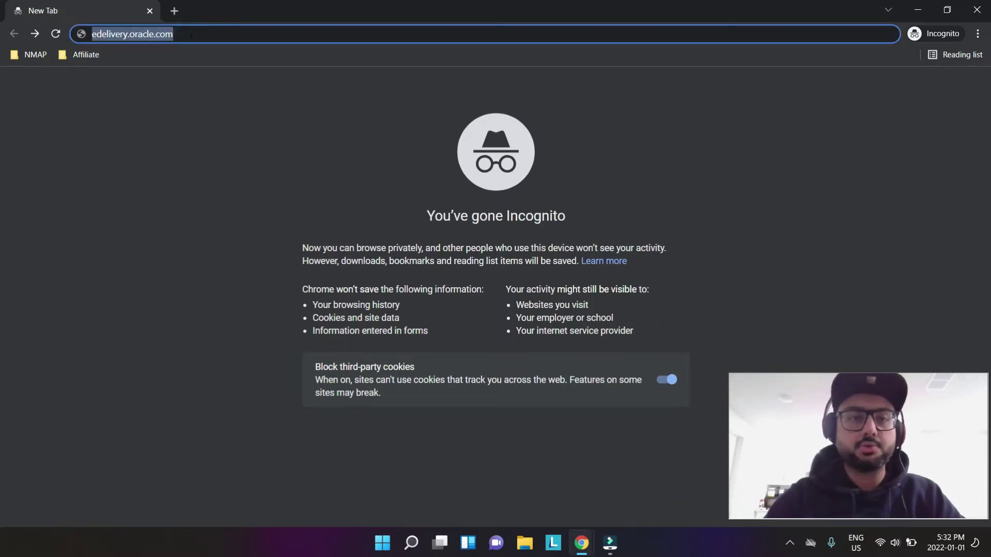
key("Return")
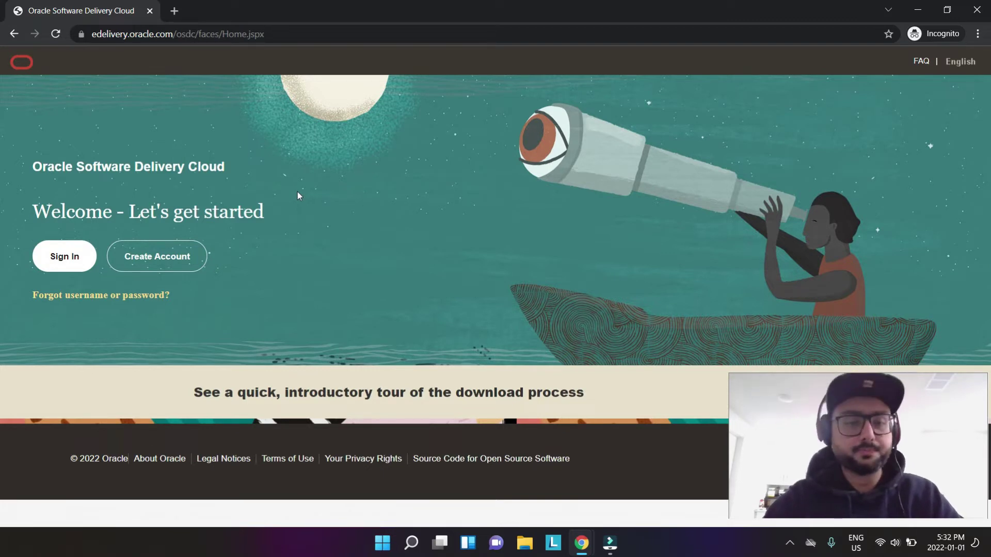
- Fill in every required field of the Oracle Create Account form and submit it
left_click(174, 260)
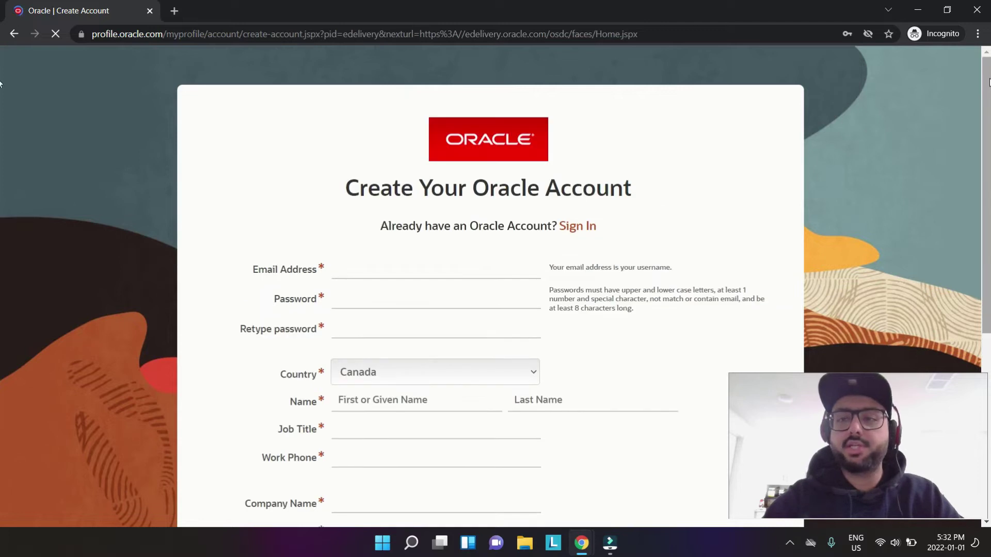
scroll(1, 155, "down", 3)
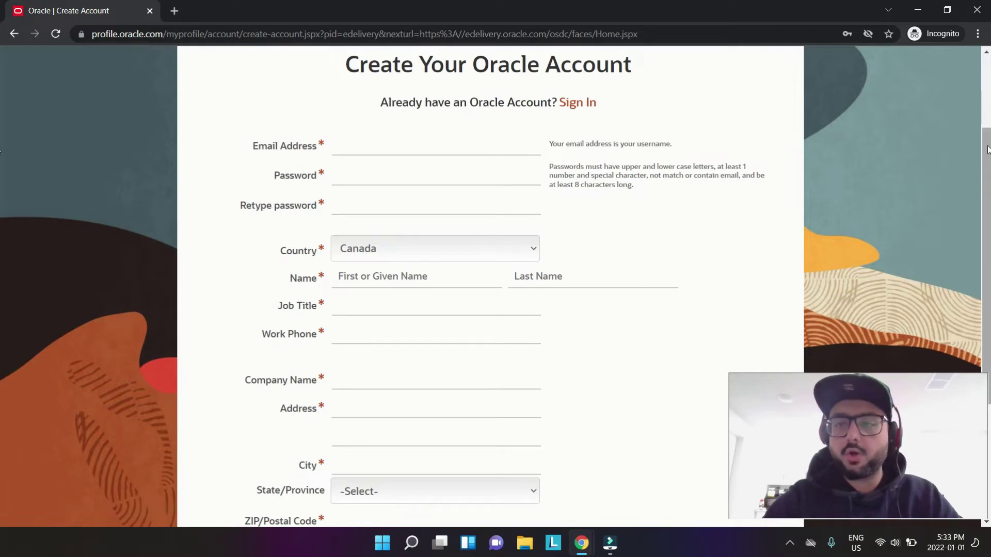
scroll(1, 207, "down", 4)
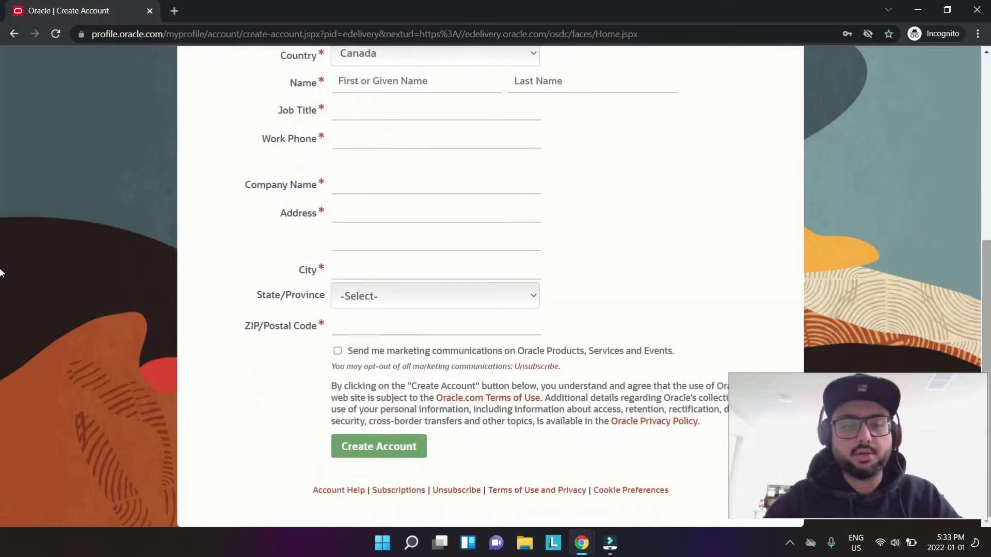
left_click_drag(429, 460, 305, 349)
left_click(303, 344)
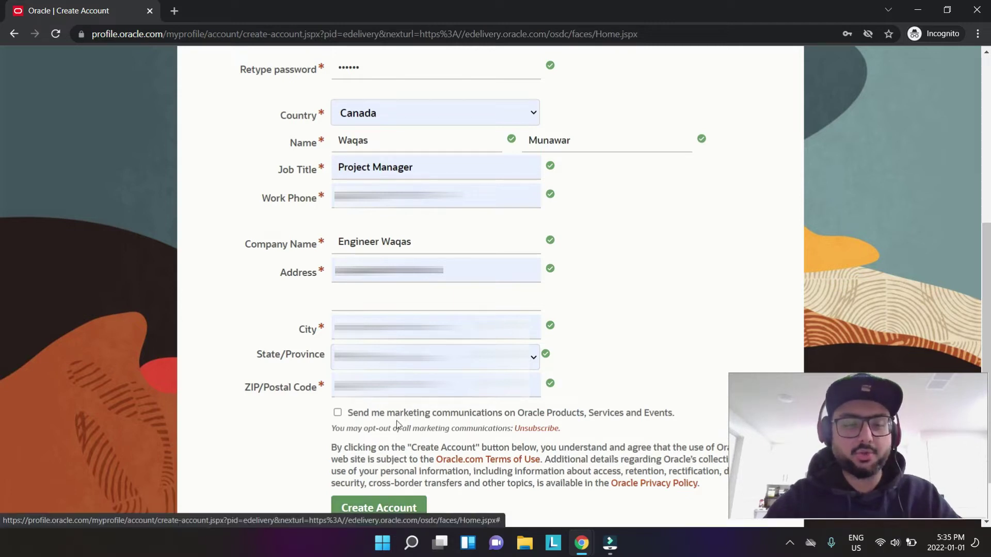
left_click(390, 509)
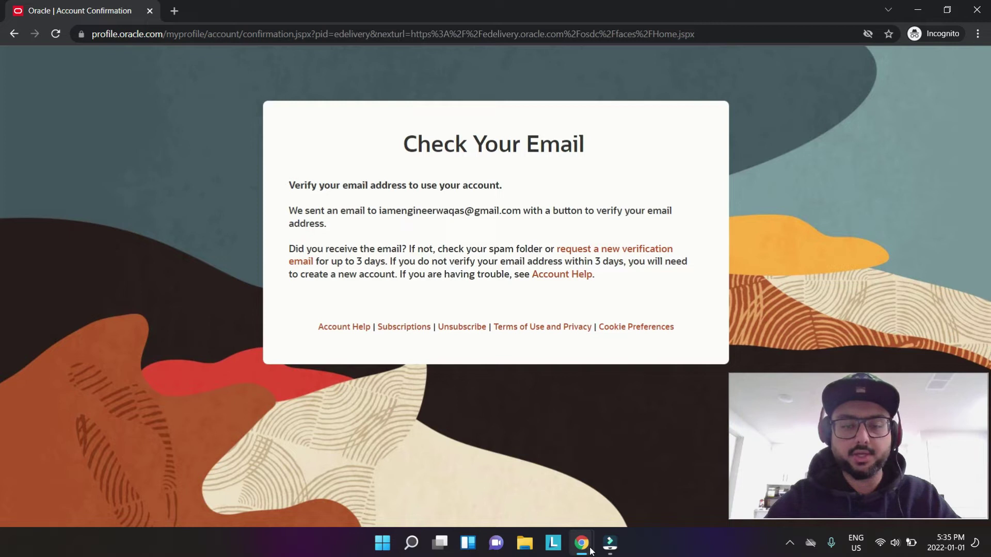
- Open Oracle's verification email in Gmail and follow its Verify Email Address link
mouse_move(591, 552)
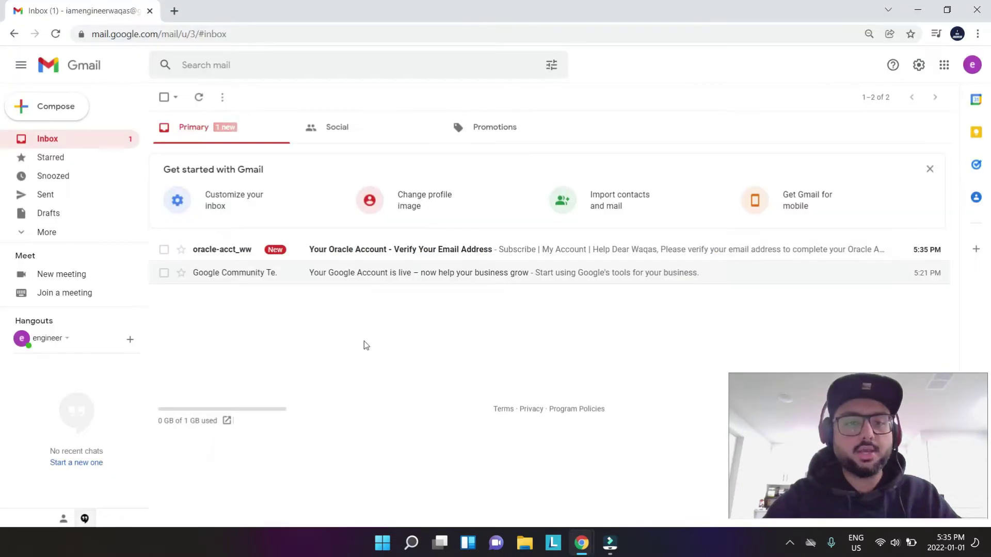
left_click(350, 405)
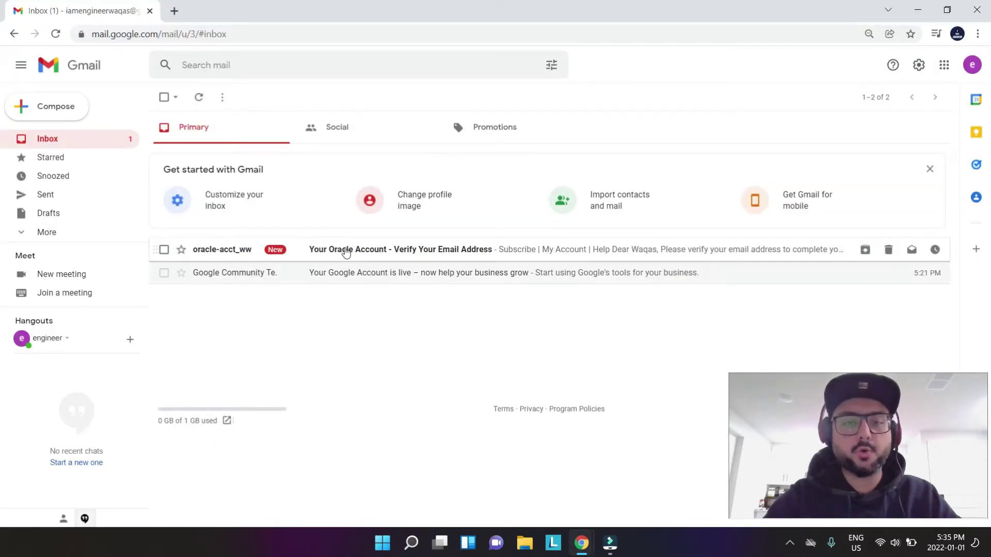
left_click(345, 251)
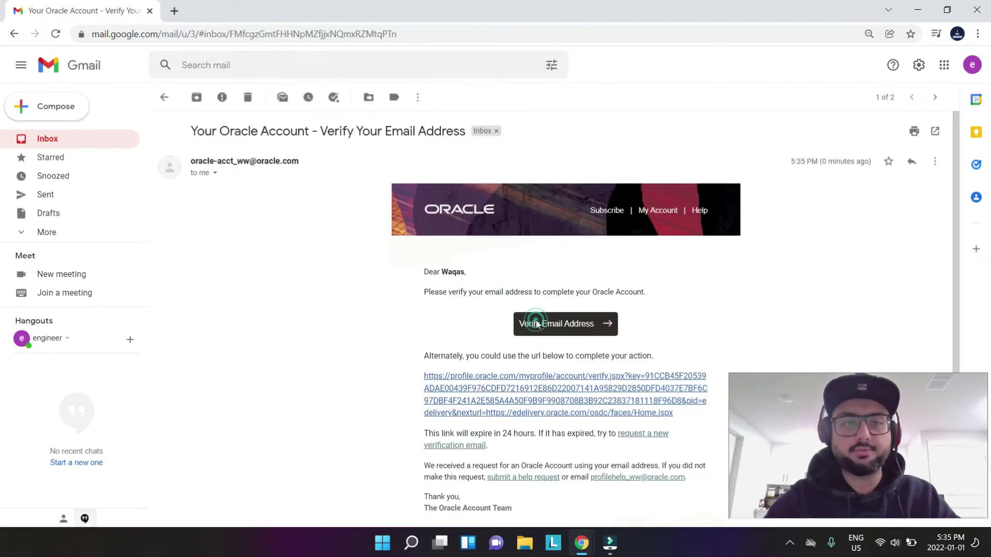
left_click(530, 325)
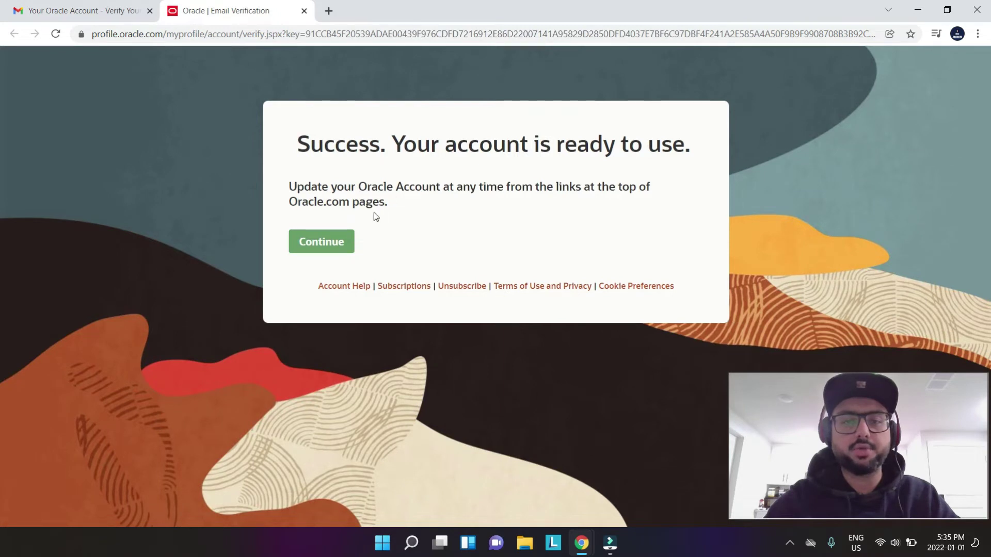
- Sign in to Oracle with the new account's email address as username and its password
left_click(333, 246)
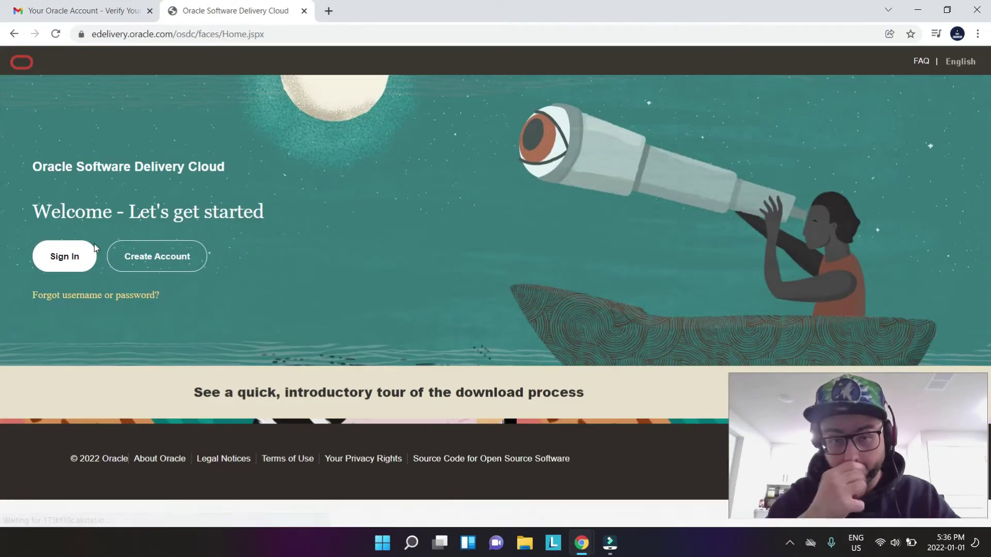
left_click(68, 258)
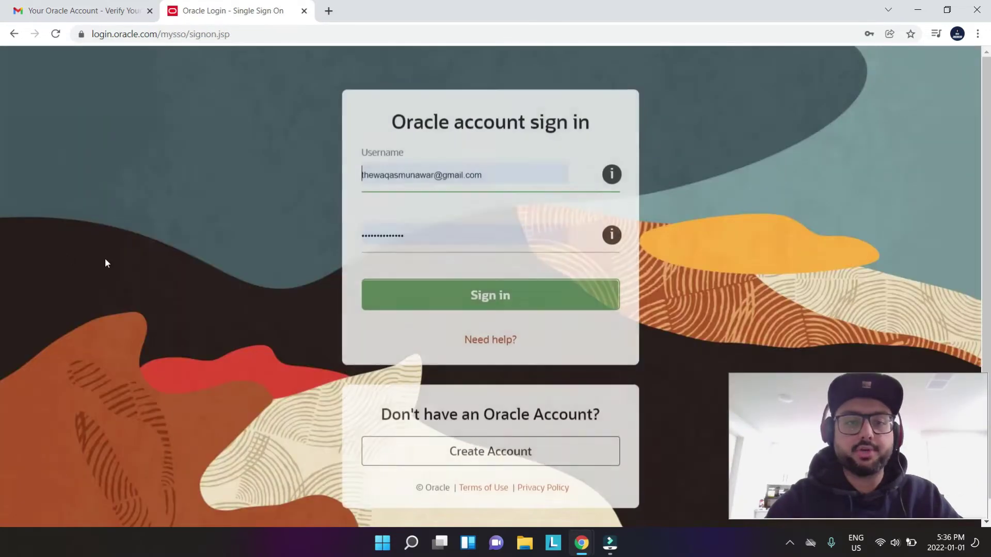
left_click_drag(487, 174, 5, 236)
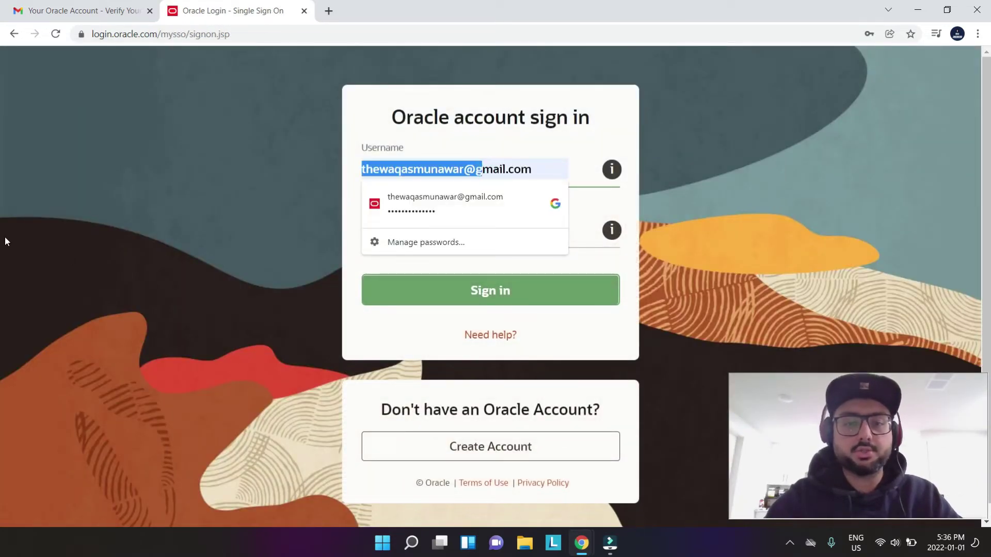
type("the")
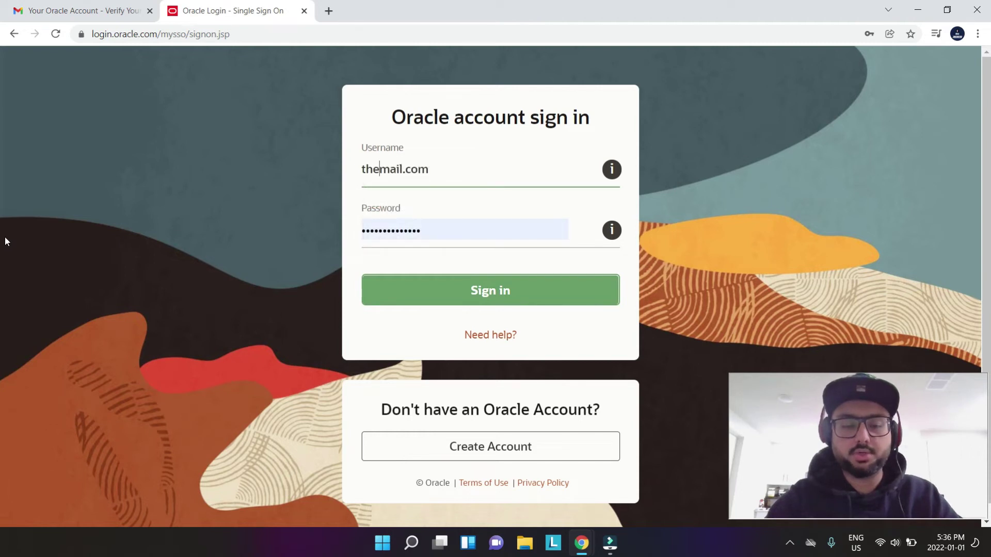
key("BackSpace")
key("BackSpace")
key("BackSpace")
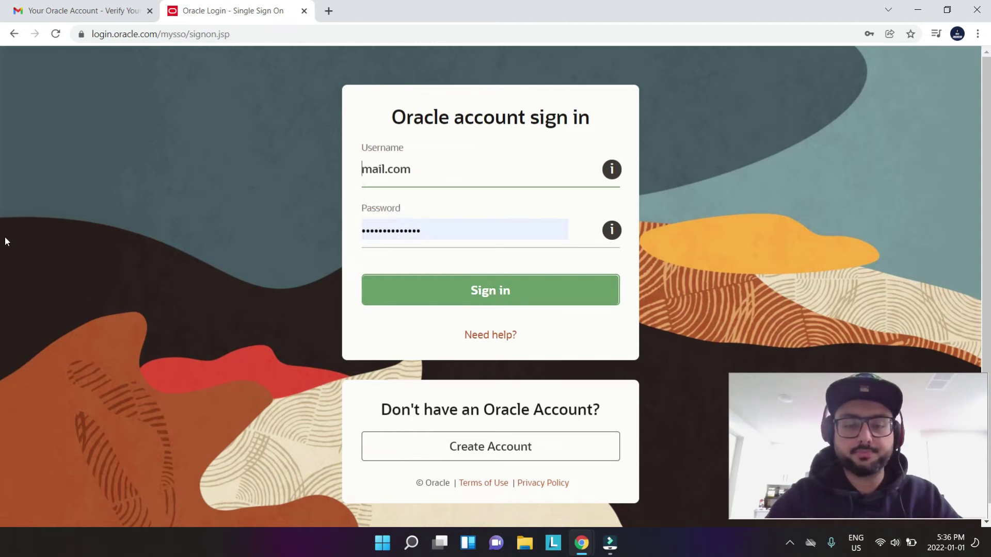
key("Delete")
key("Delete")
key("Delete")
key("Delete")
key("Delete")
key("Delete")
key("Delete")
key("Delete")
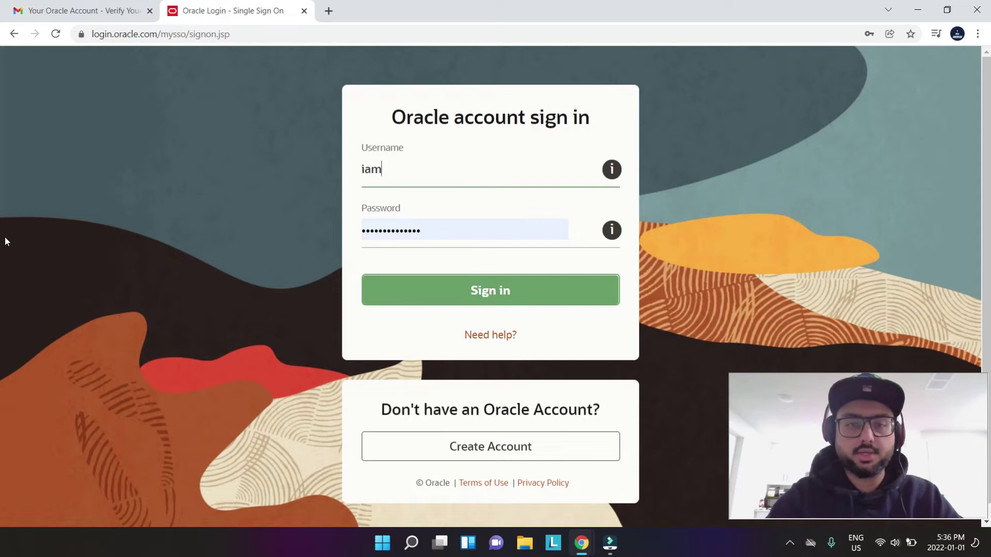
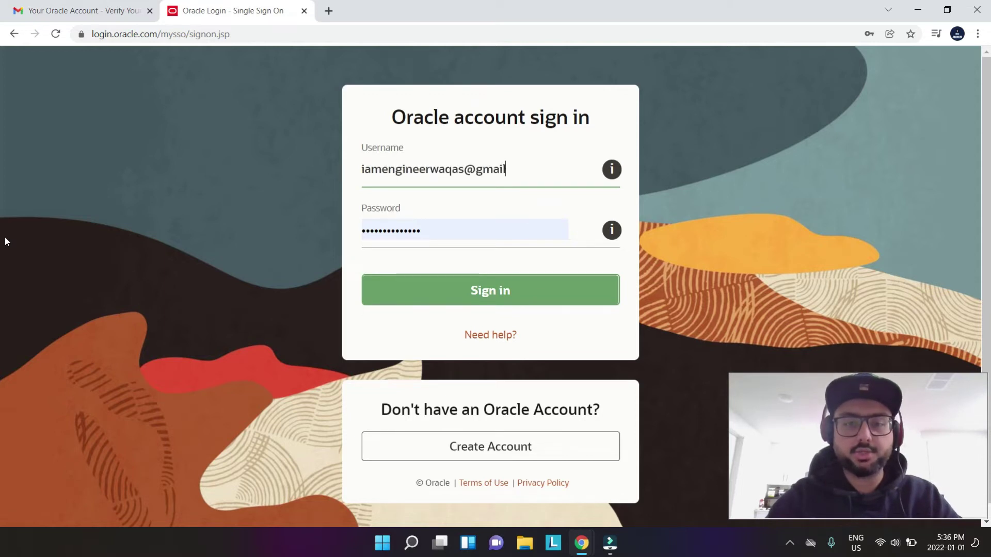
key("Tab")
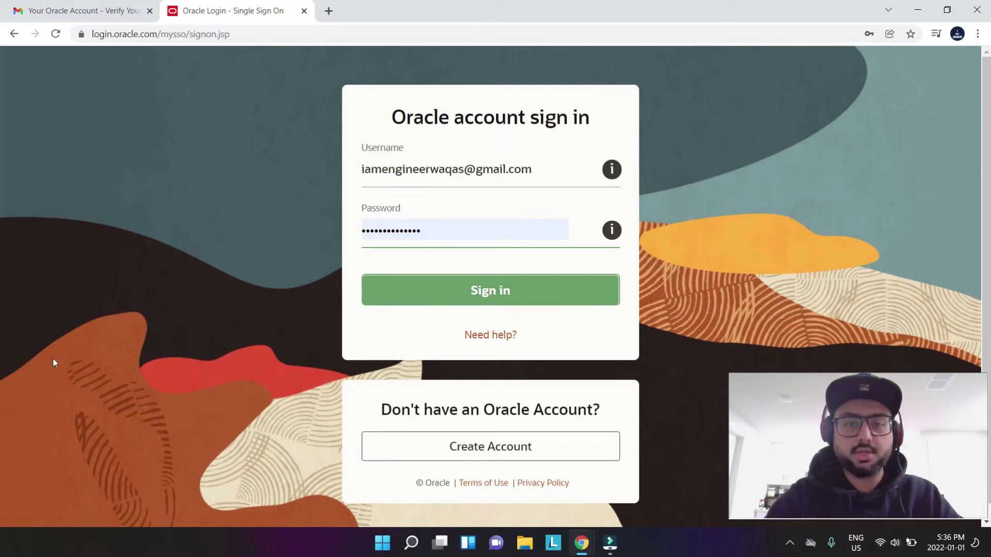
left_click(391, 290)
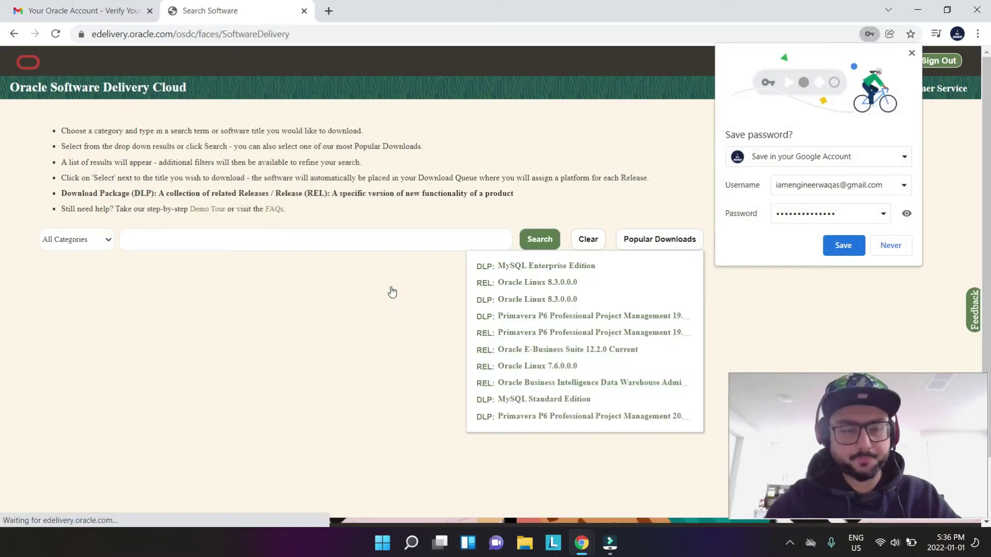
- Save the sign-in password in the browser and dismiss the popular downloads list
left_click(843, 246)
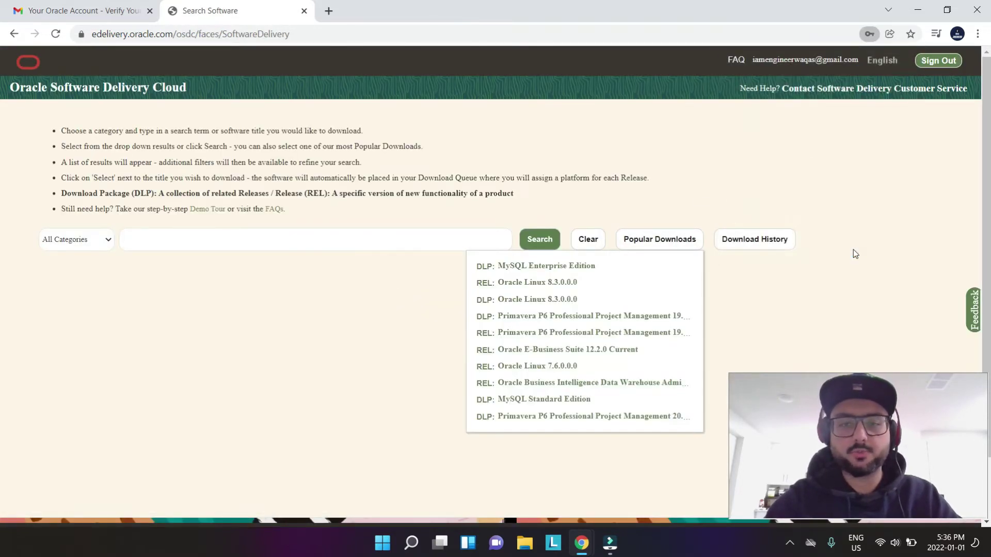
left_click(273, 310)
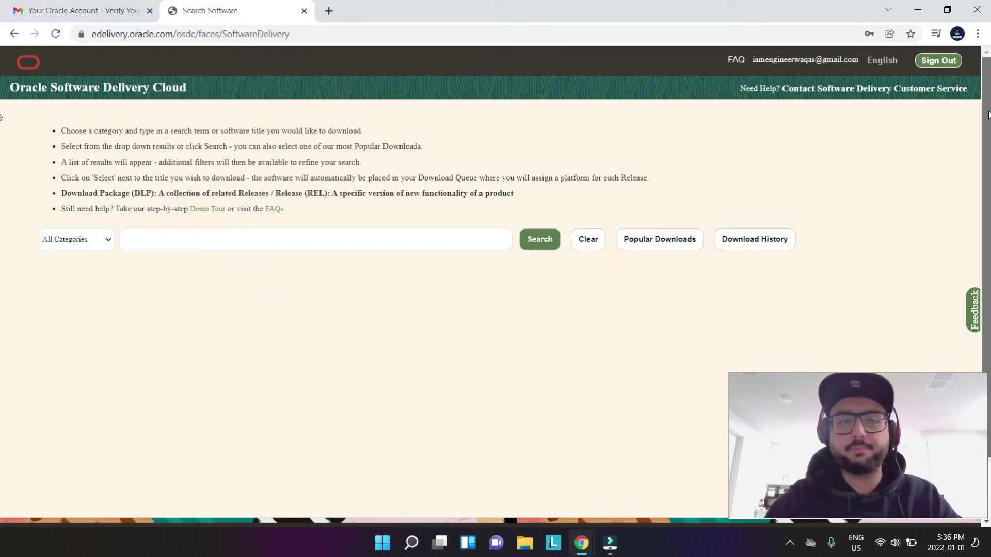
scroll(988, 118, "down", 1)
scroll(987, 117, "up", 1)
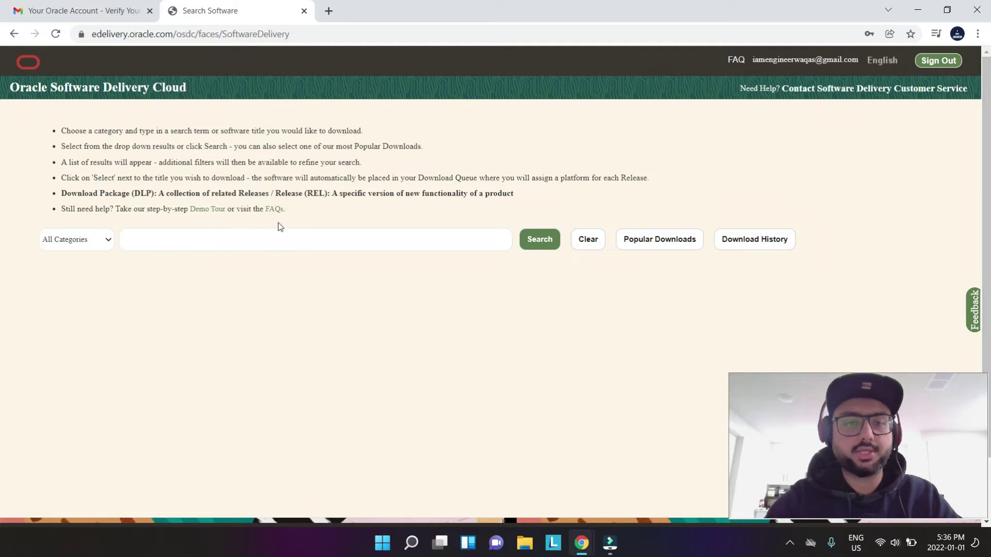
- Enter 'primave' in the software search box and scroll the matching product suggestions
left_click(254, 239)
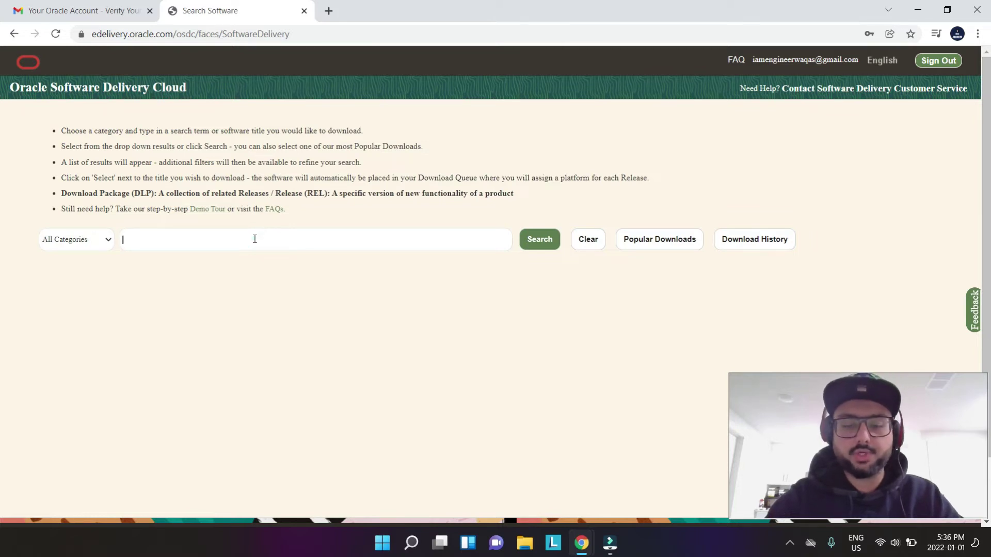
type("primavera")
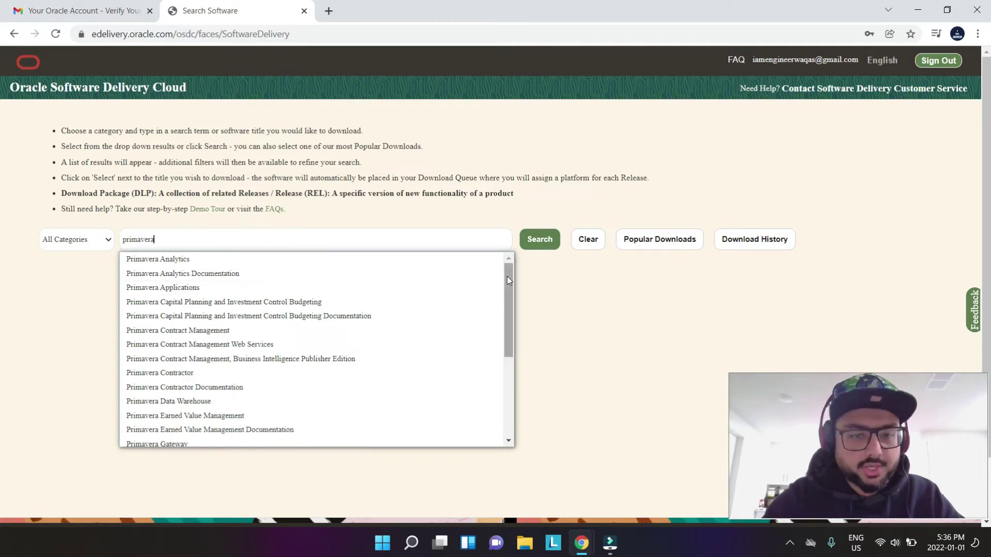
left_click_drag(507, 277, 512, 362)
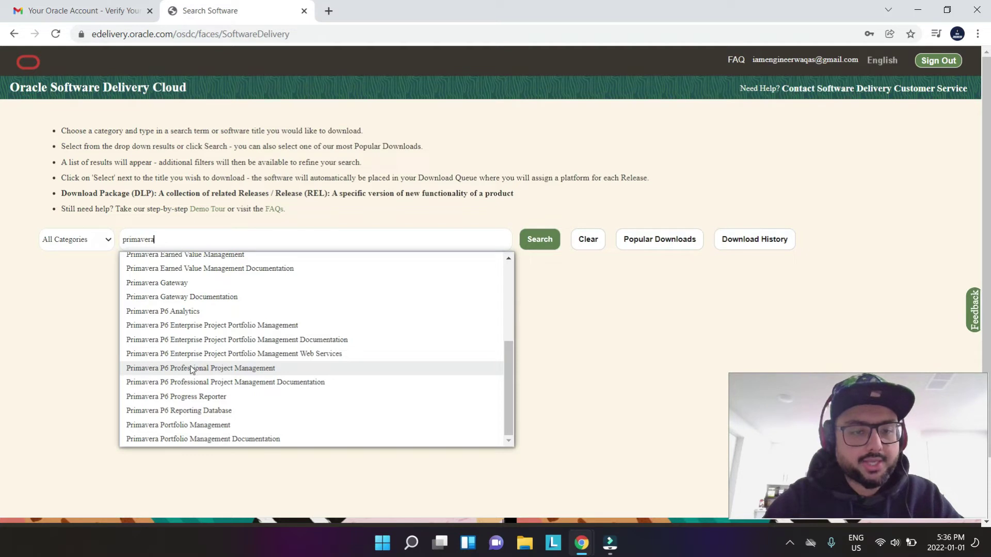
- Search Primavera P6 Professional Project Management and add release 16.2.0.0.0 to the queue
left_click(244, 369)
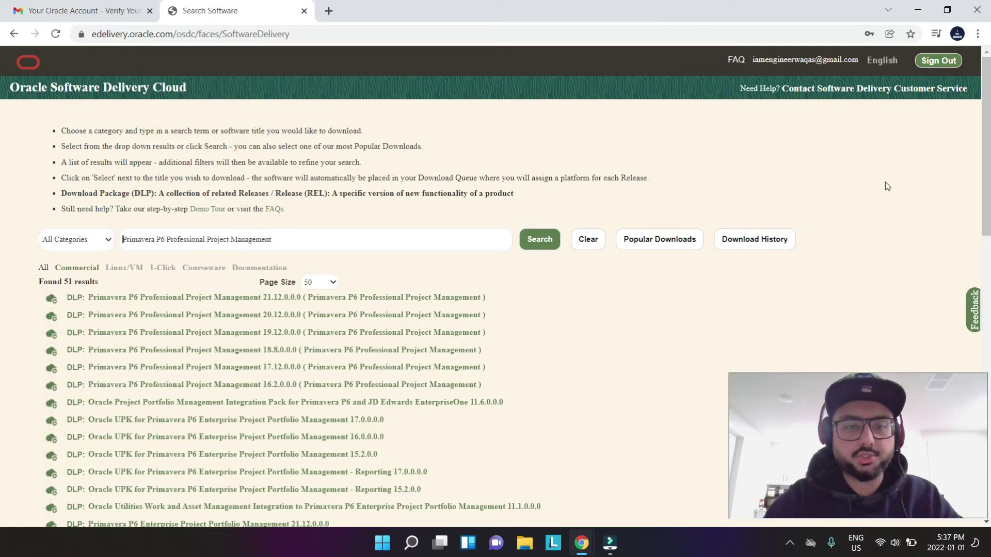
left_click_drag(987, 122, 1, 176)
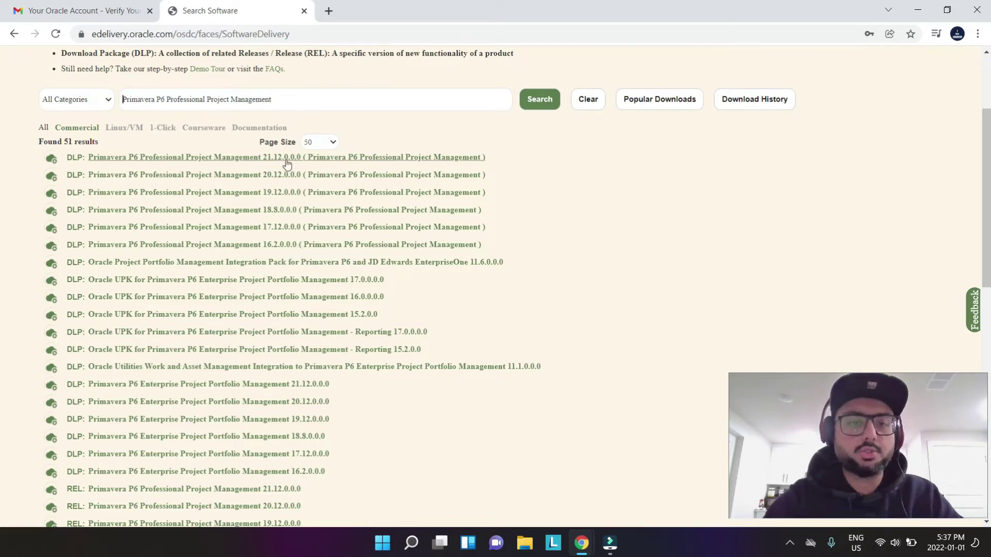
left_click(278, 249)
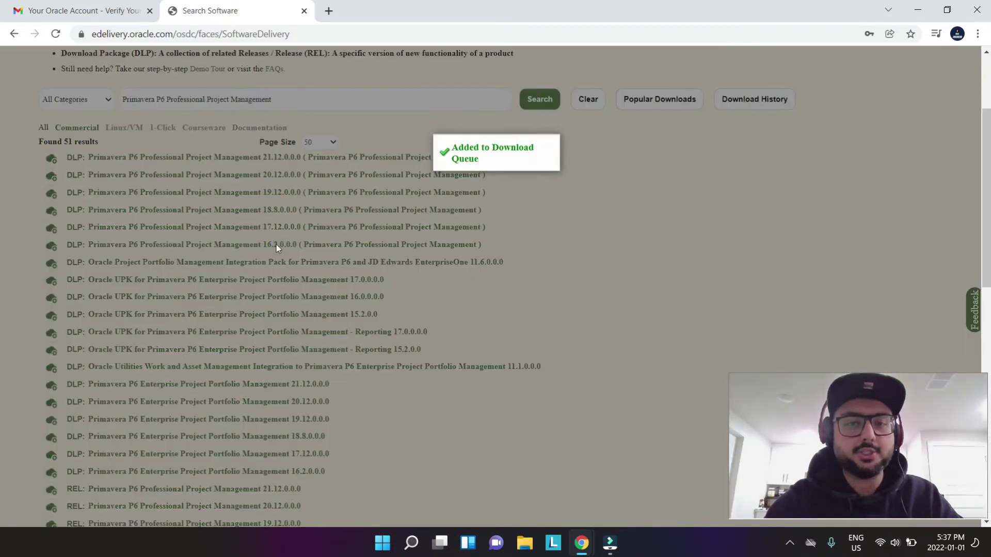
- Check the queued items in View Items, then proceed with the download queue
scroll(276, 245, "down", 2)
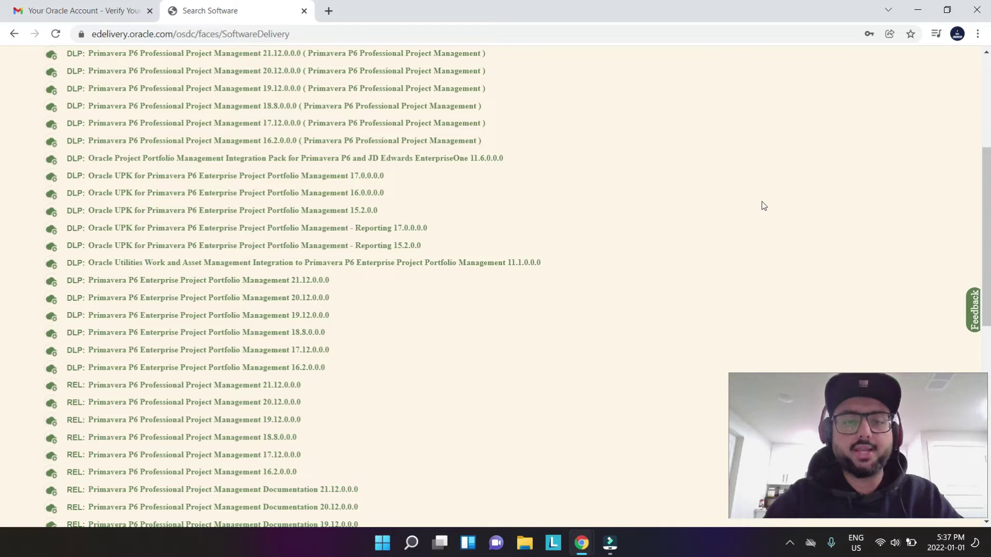
scroll(877, 126, "up", 5)
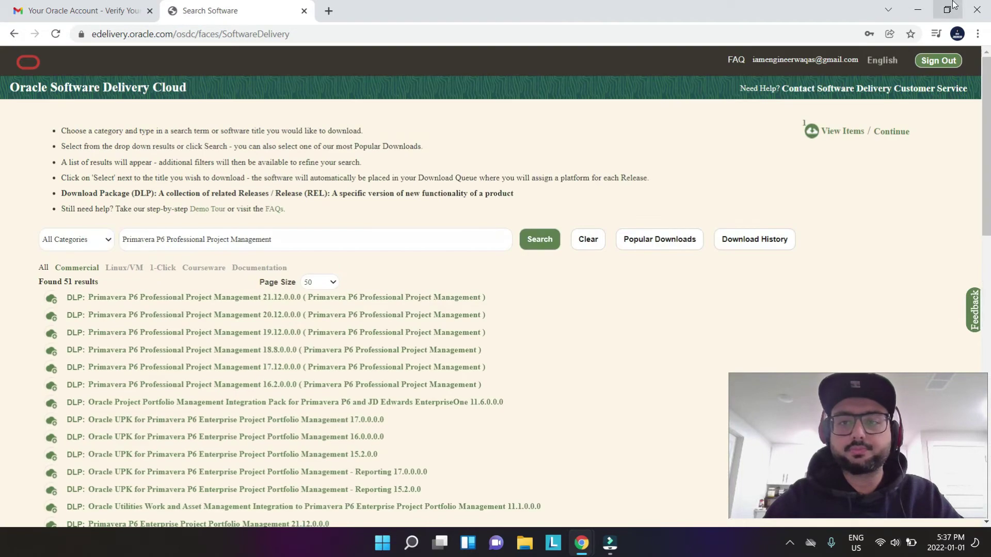
left_click(853, 132)
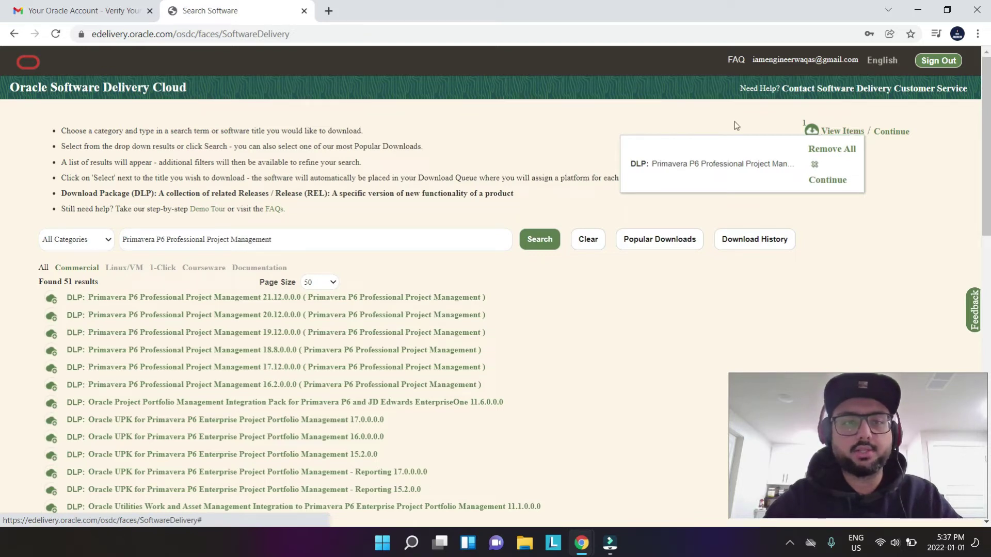
left_click(666, 124)
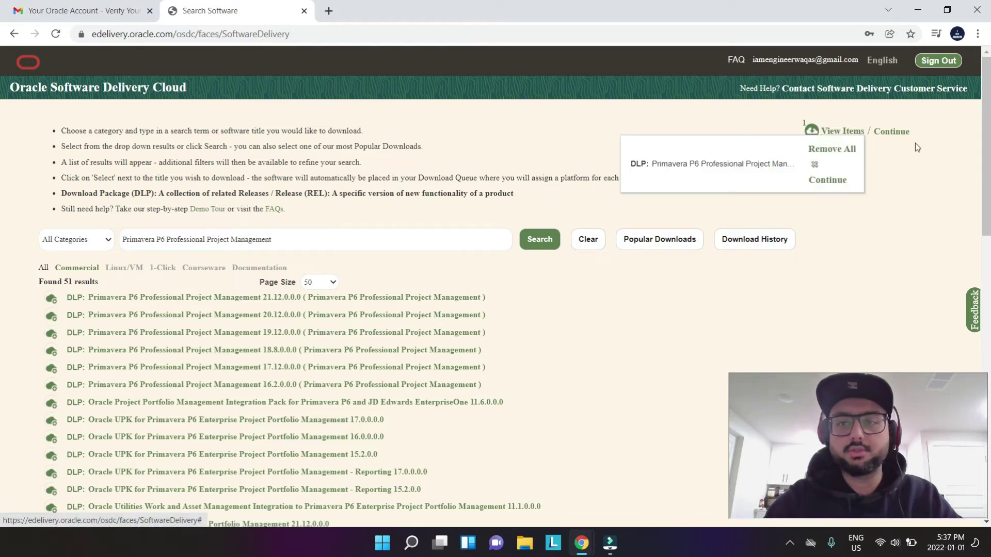
left_click(898, 132)
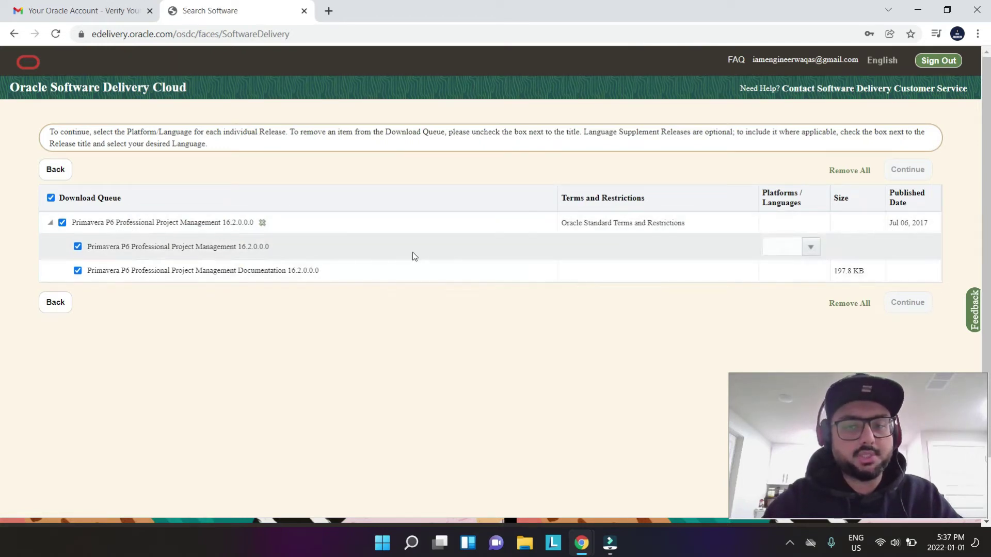
- Set the P6 16.2.0.0.0 platform to Microsoft Windows x64 (64-bit) and continue
left_click(811, 247)
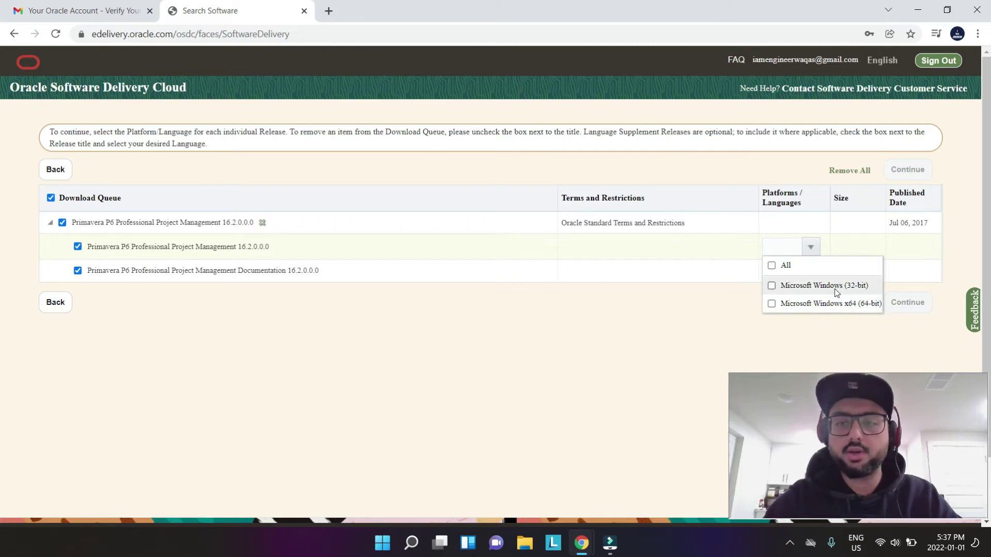
left_click(787, 305)
left_click(716, 326)
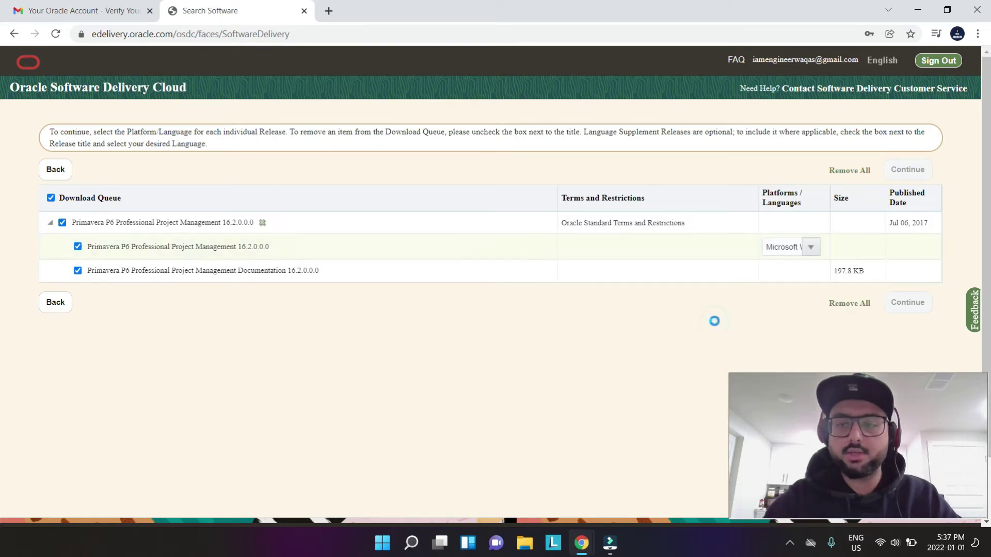
left_click(908, 305)
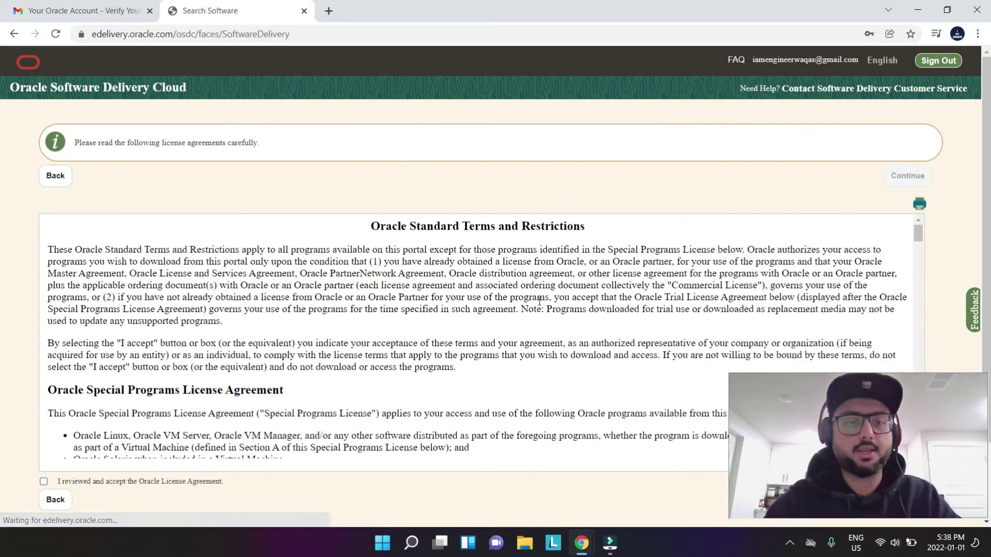
- Accept the Oracle License Agreement and continue to the five P6 16.2 files (661.1 MB)
scroll(2, 266, "down", 2)
scroll(2, 266, "down", 1)
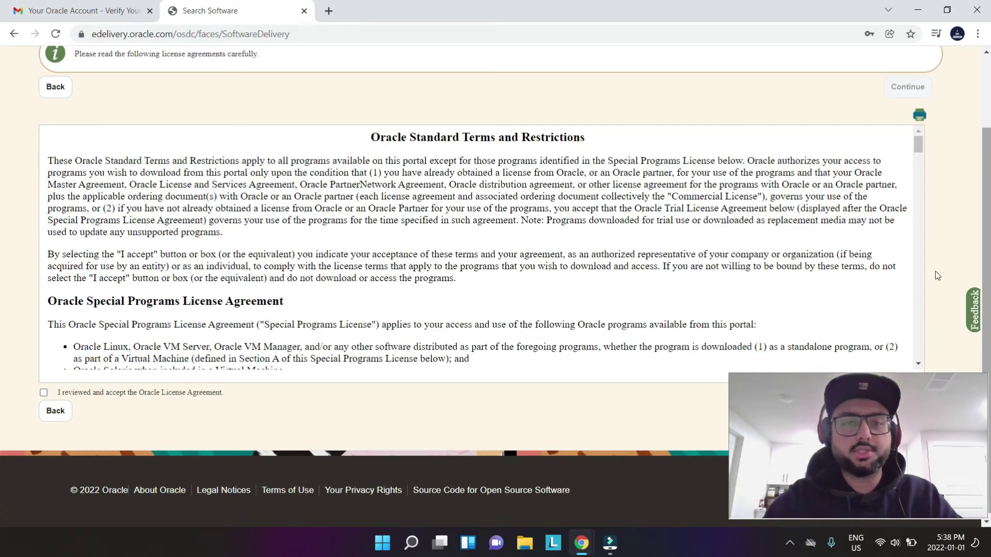
left_click(44, 393)
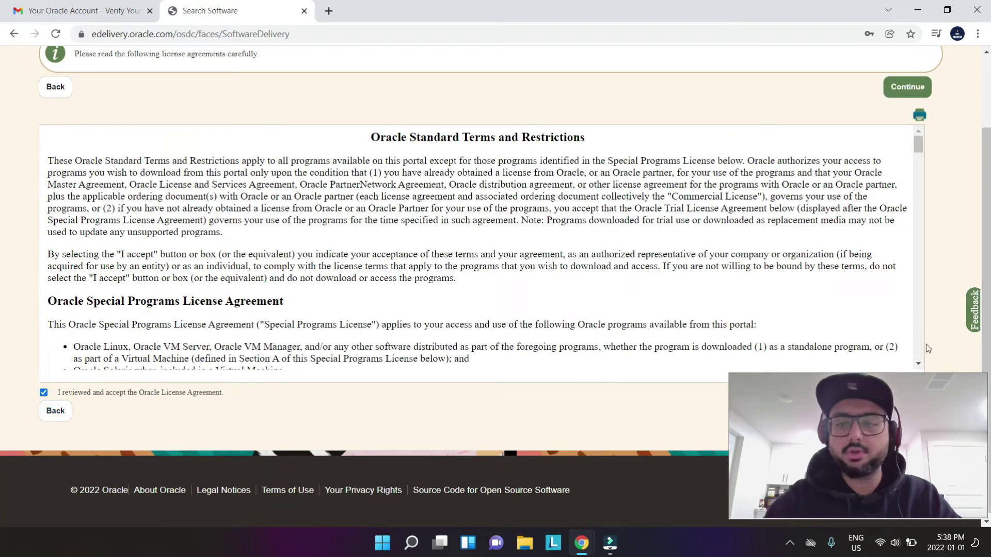
scroll(983, 458, "down", 1)
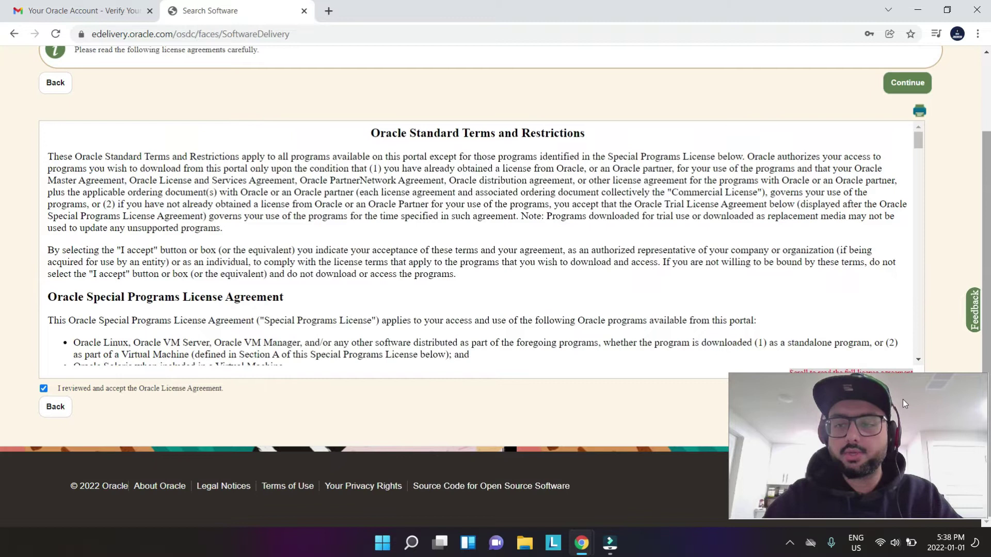
left_click_drag(854, 381, 504, 56)
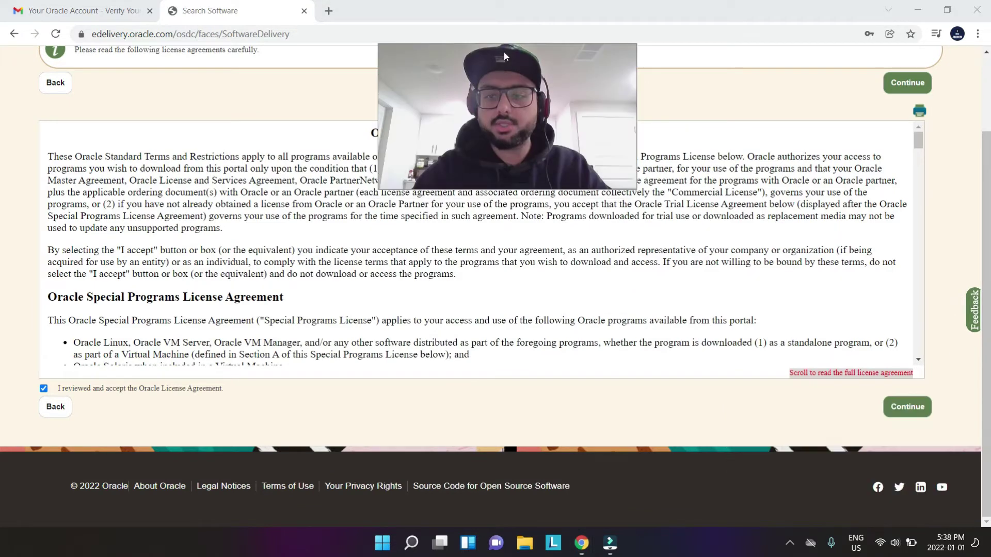
left_click(906, 406)
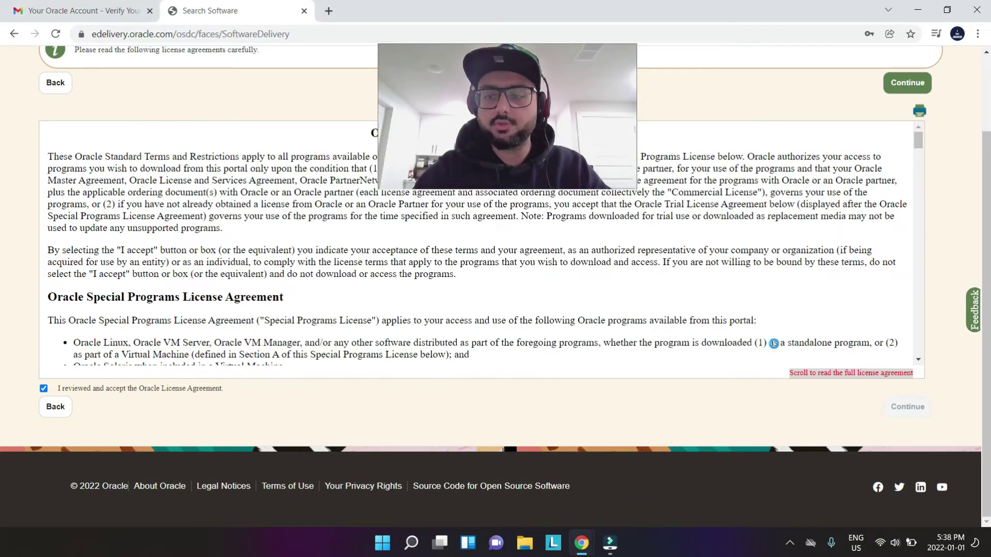
left_click_drag(500, 118, 841, 450)
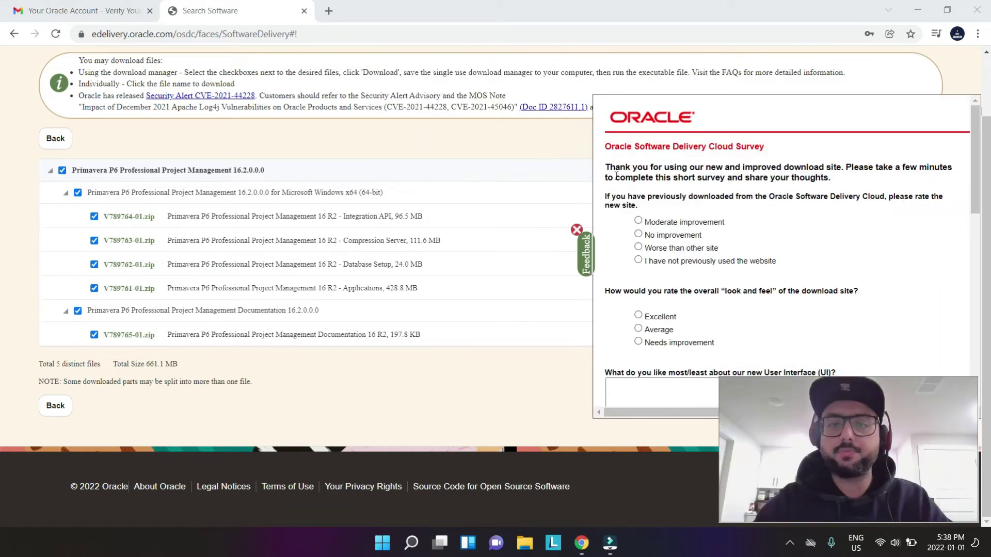
- Close the Feedback survey and download the P6 files, saving Oracle_SSN_DLM_01020038.exe
left_click(977, 179)
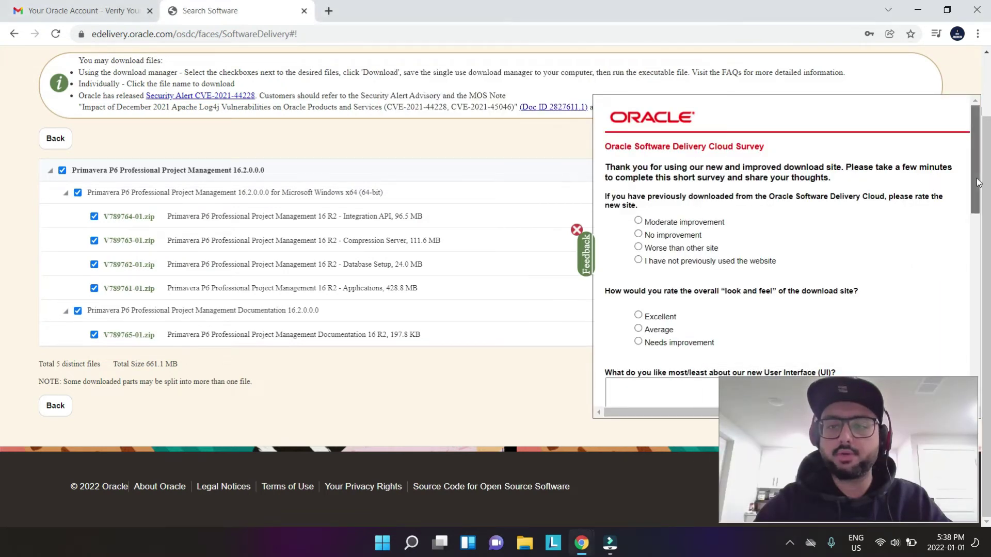
left_click_drag(977, 181, 977, 362)
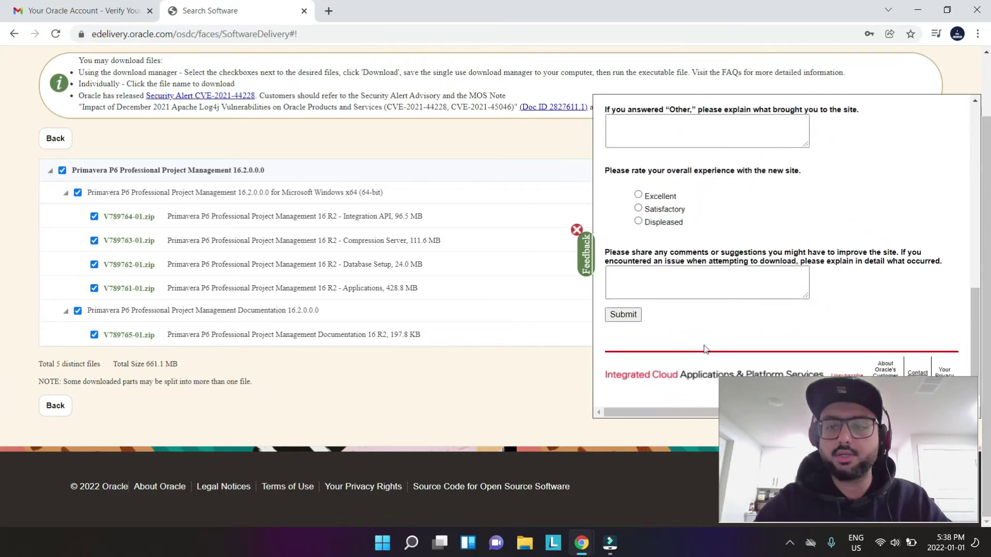
left_click_drag(913, 199, 756, 178)
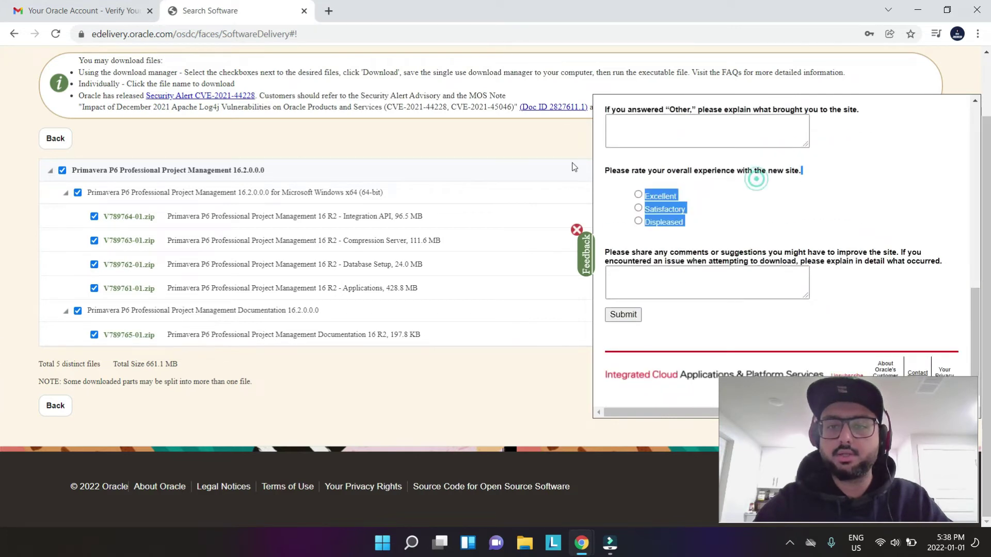
left_click(577, 229)
left_click_drag(128, 73, 258, 107)
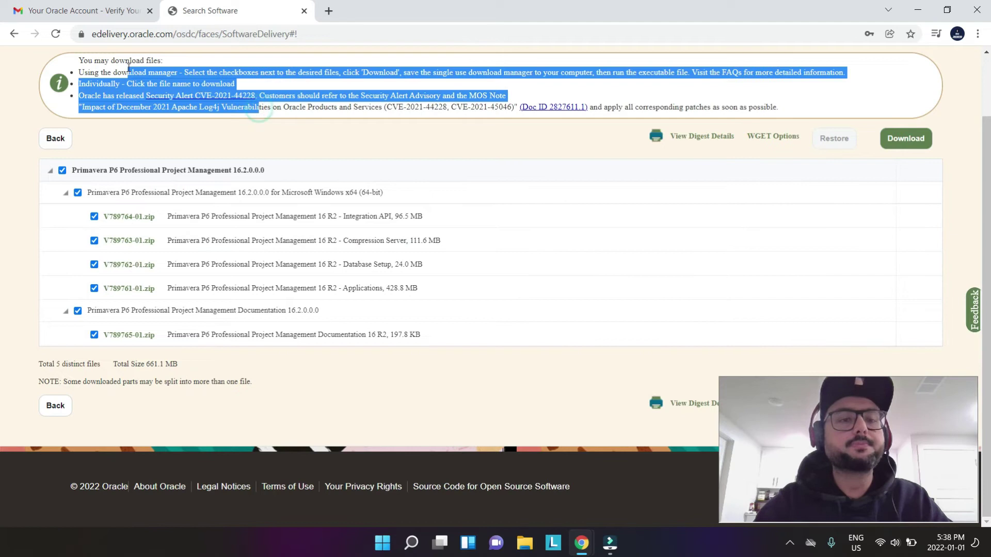
left_click(35, 114)
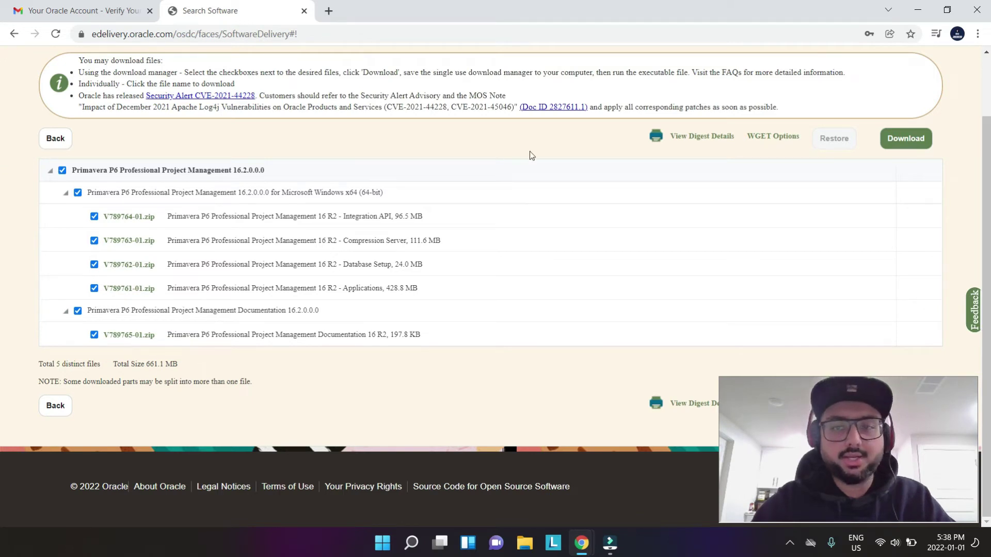
left_click(906, 139)
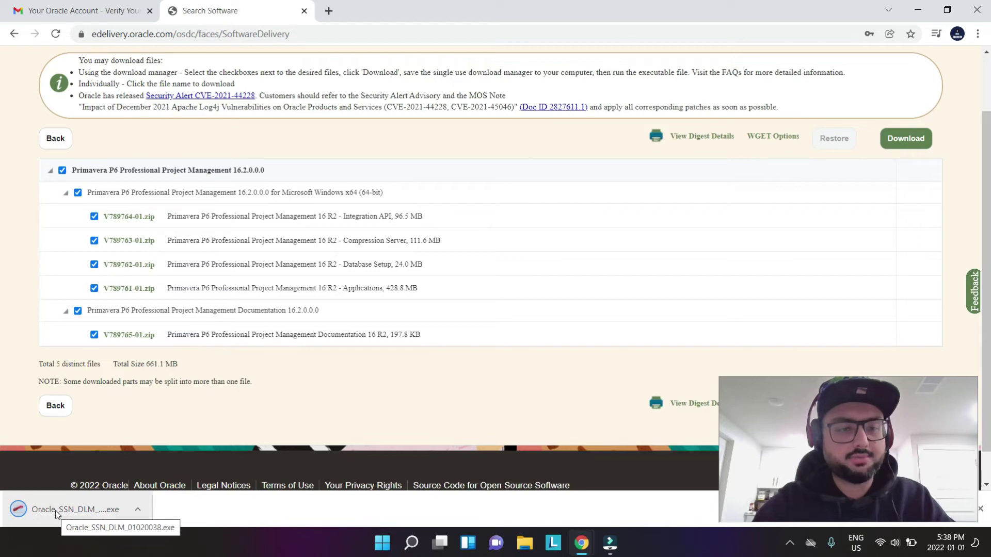
- Show the download in its folder and run Oracle_SSN_DLM_01020038 from Downloads
left_click(138, 509)
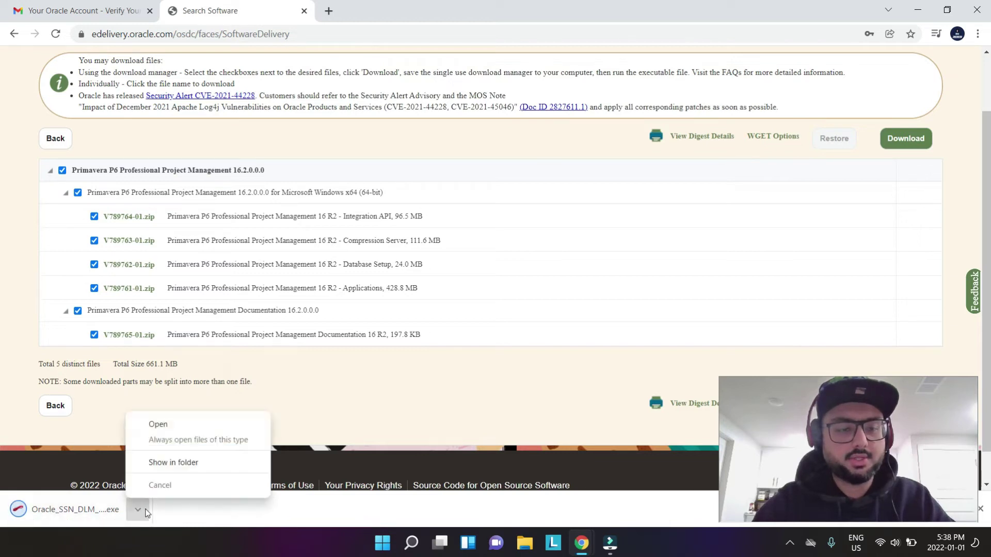
left_click(183, 462)
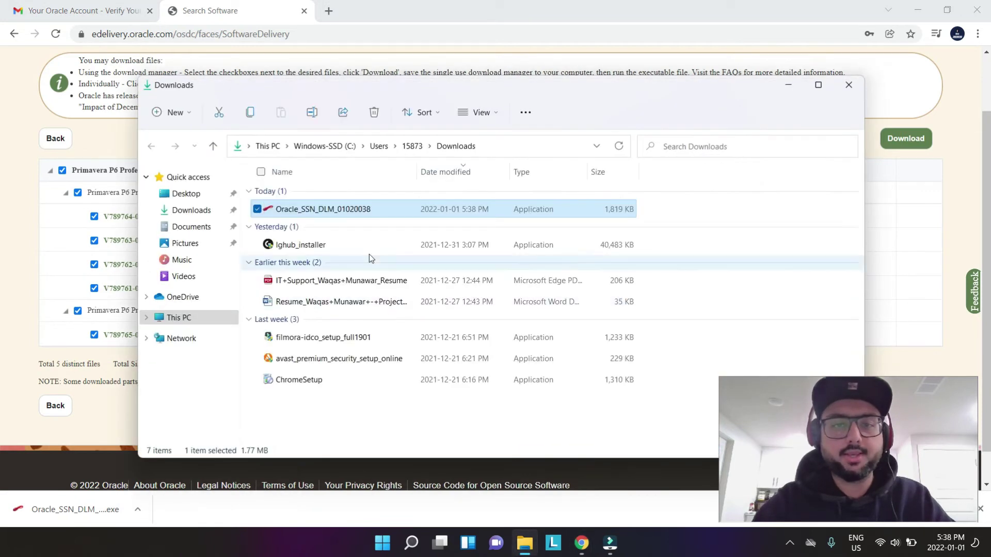
double_click(347, 210)
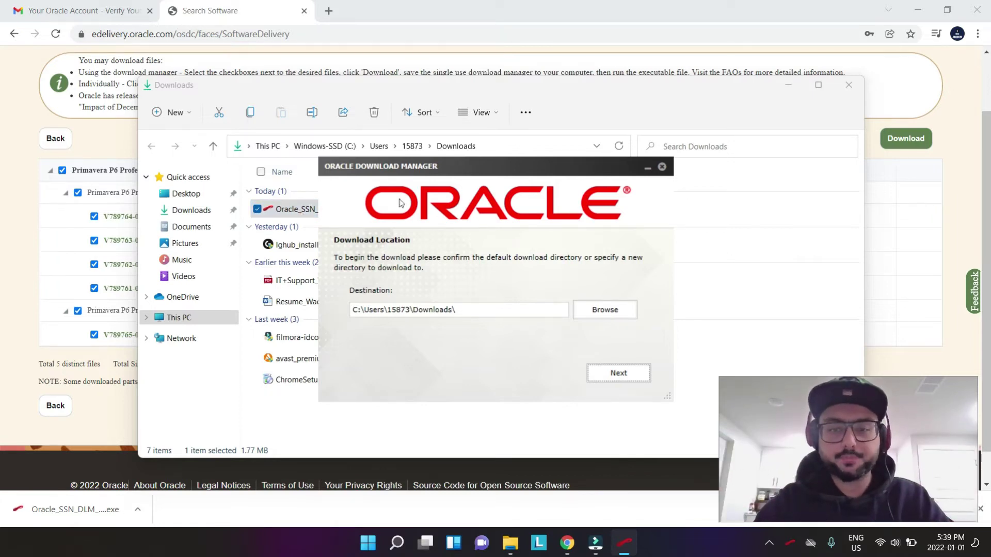
- Download the five Primavera P6 zip files (V789761–V789765, 661.1 MB) into the default Downloads folder
left_click(618, 375)
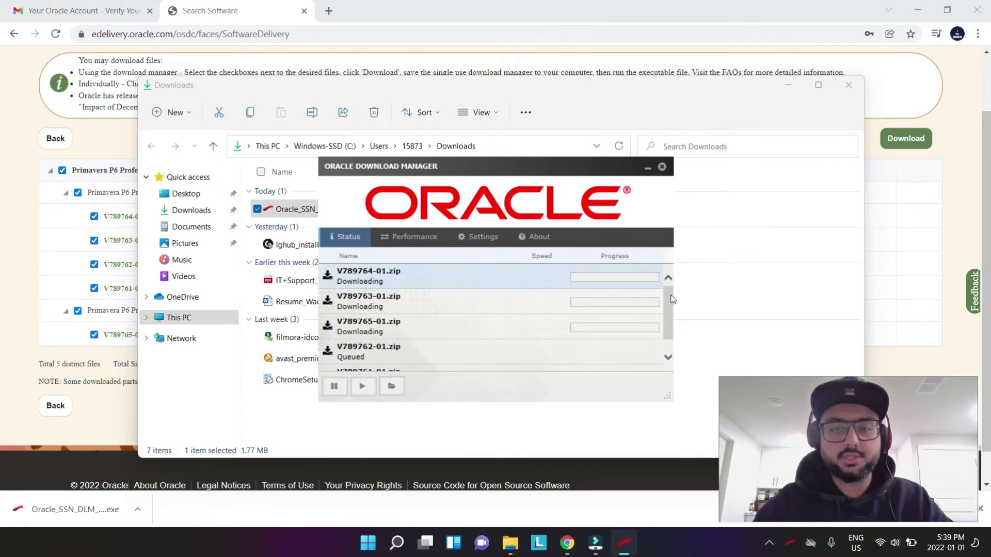
left_click_drag(670, 300, 682, 370)
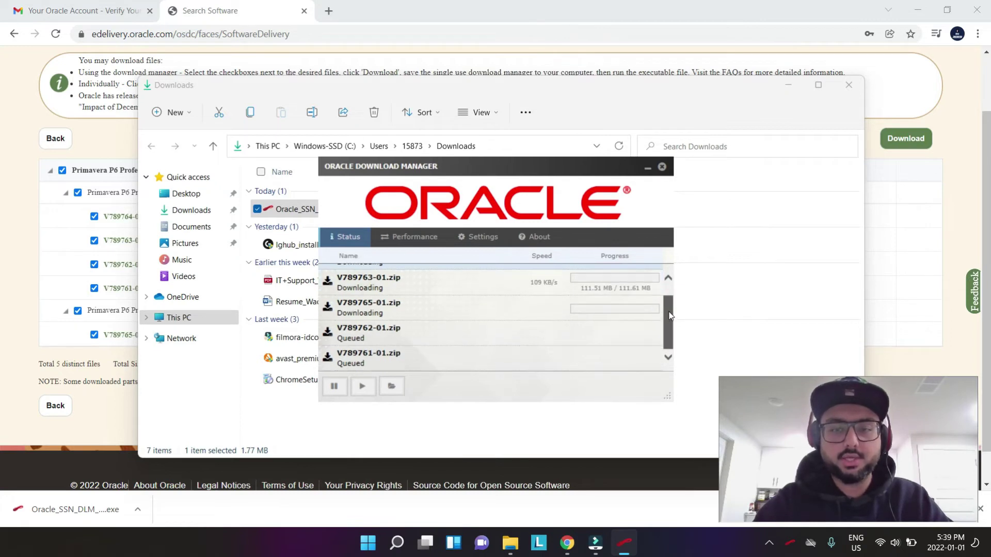
scroll(675, 307, "up", 2)
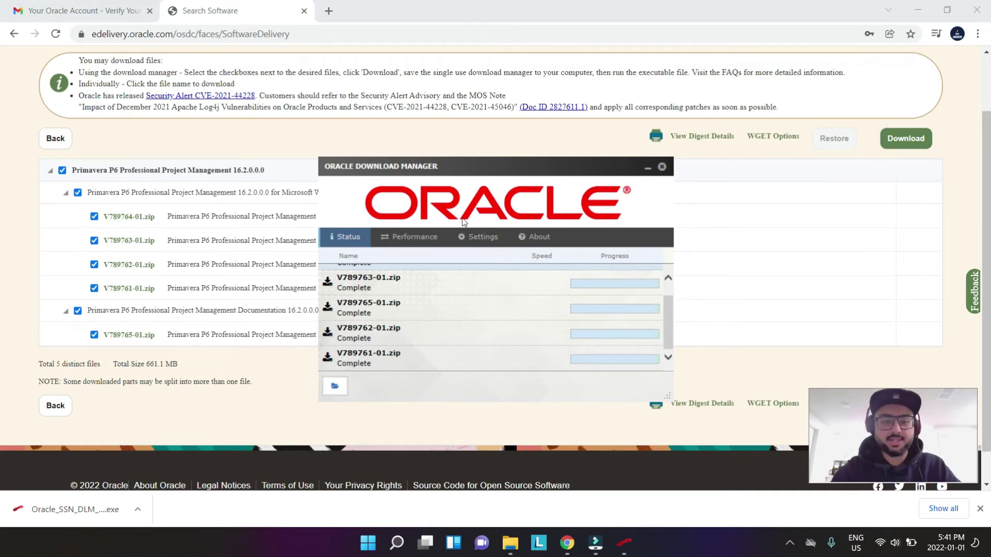
- Confirm V789761 through V789765 all show Complete, then open their download location
left_click(669, 291)
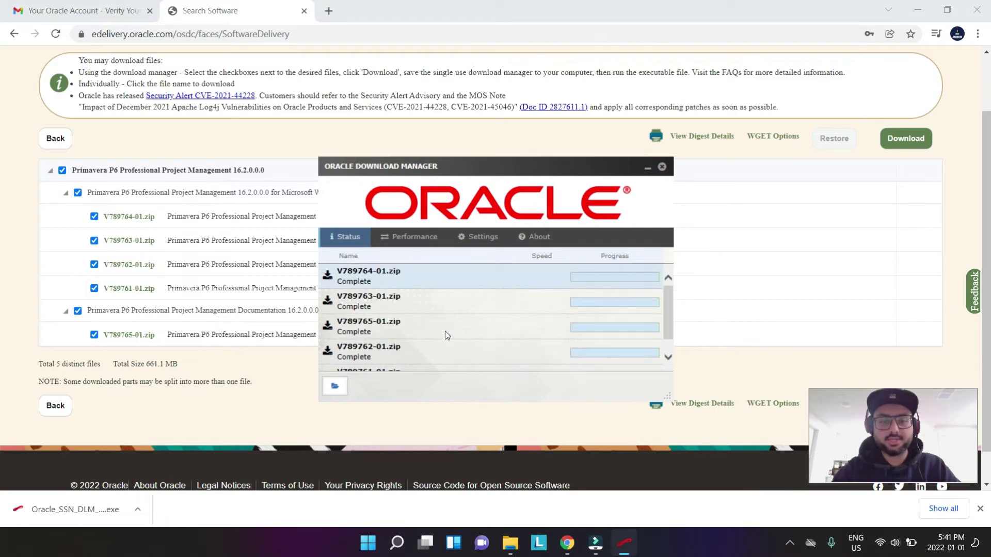
left_click_drag(672, 303, 669, 310)
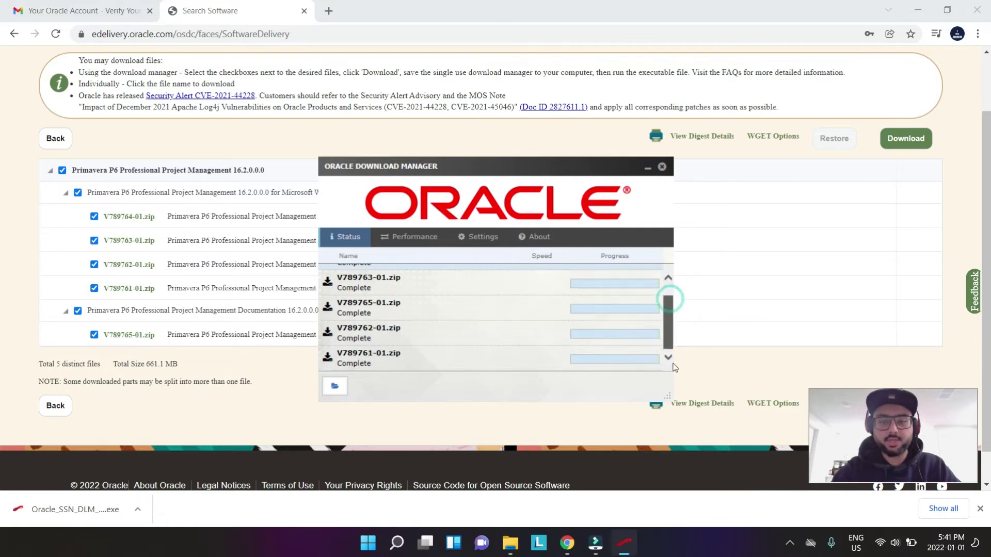
left_click(335, 387)
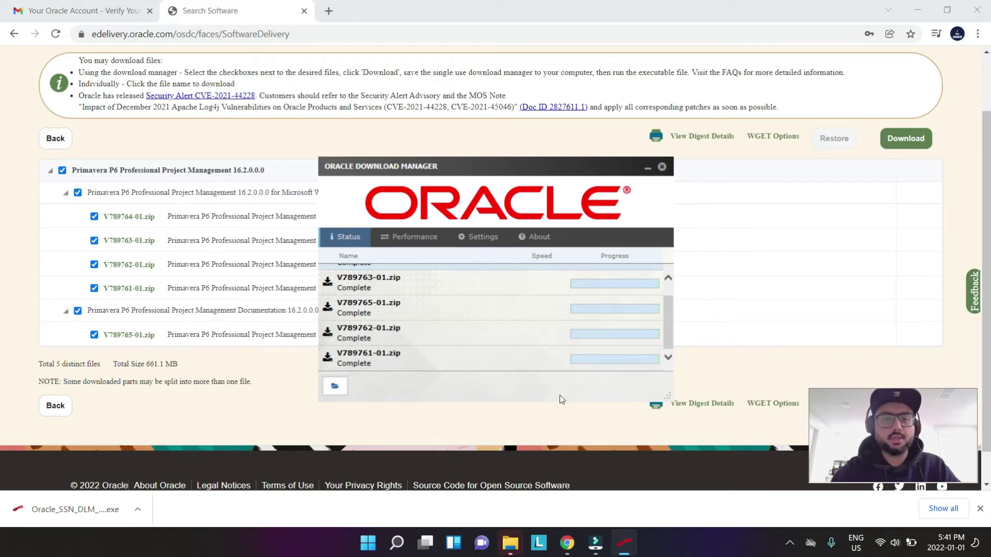
left_click(335, 387)
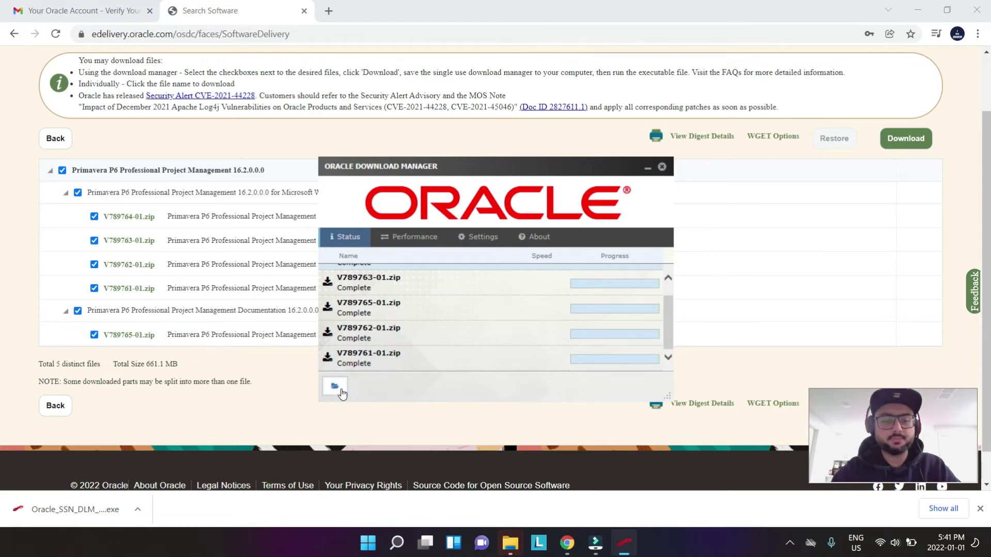
- Run setup from the P6_Pro_R162 folder inside the V789761-01 archive in Downloads
mouse_move(510, 542)
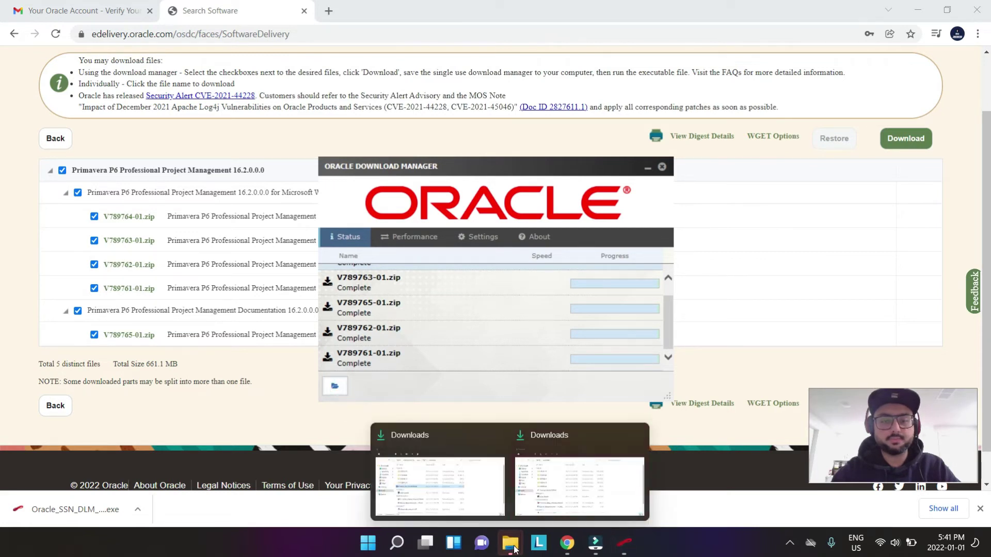
left_click(502, 496)
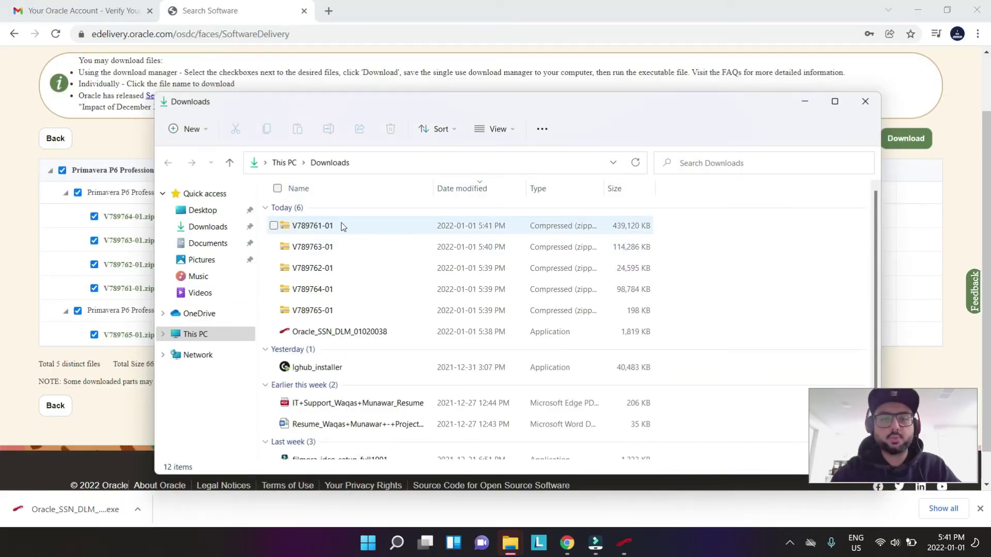
double_click(315, 227)
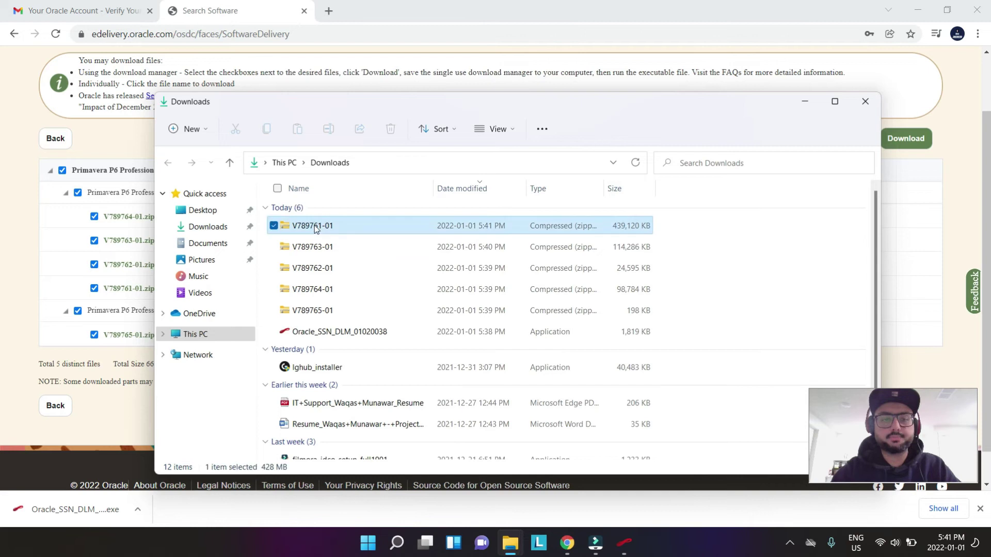
double_click(313, 210)
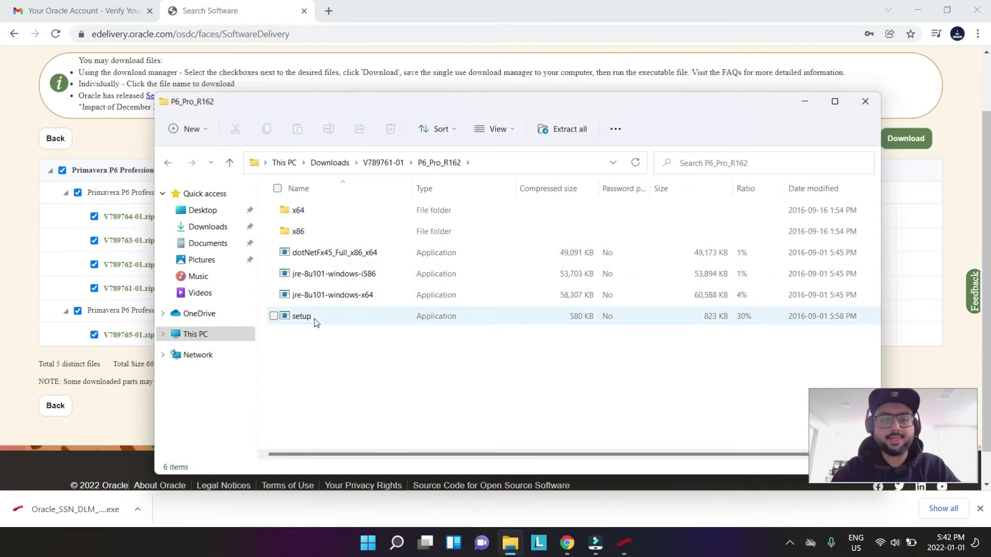
left_click(316, 321)
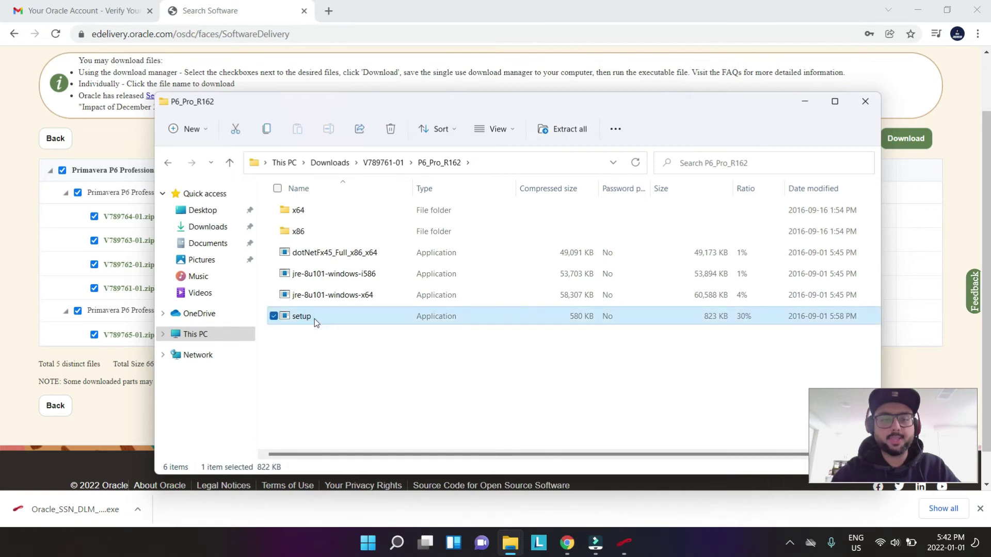
double_click(315, 320)
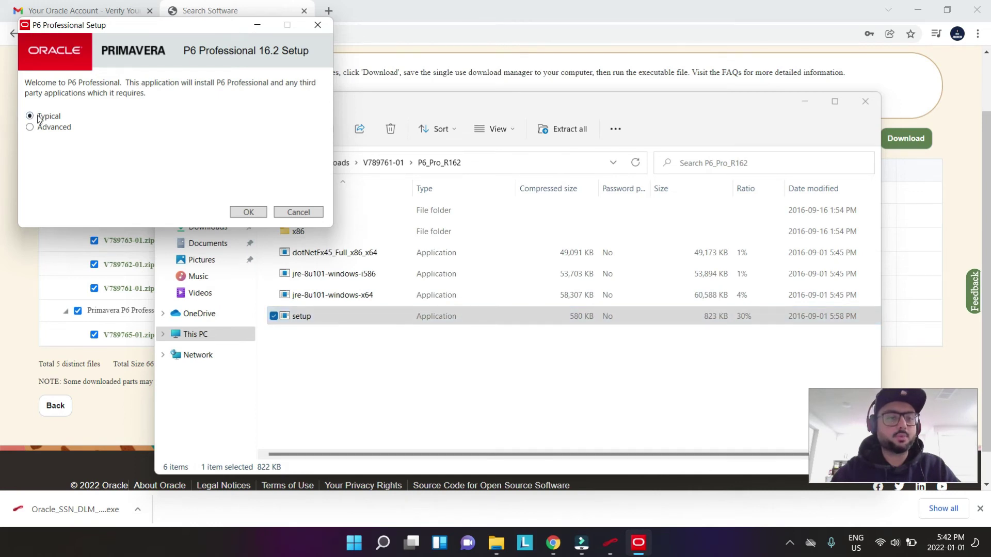
- Install P6 Professional 16.2 as a Typical installation, leaving Run Database Configuration ticked
left_click(247, 213)
left_click(245, 213)
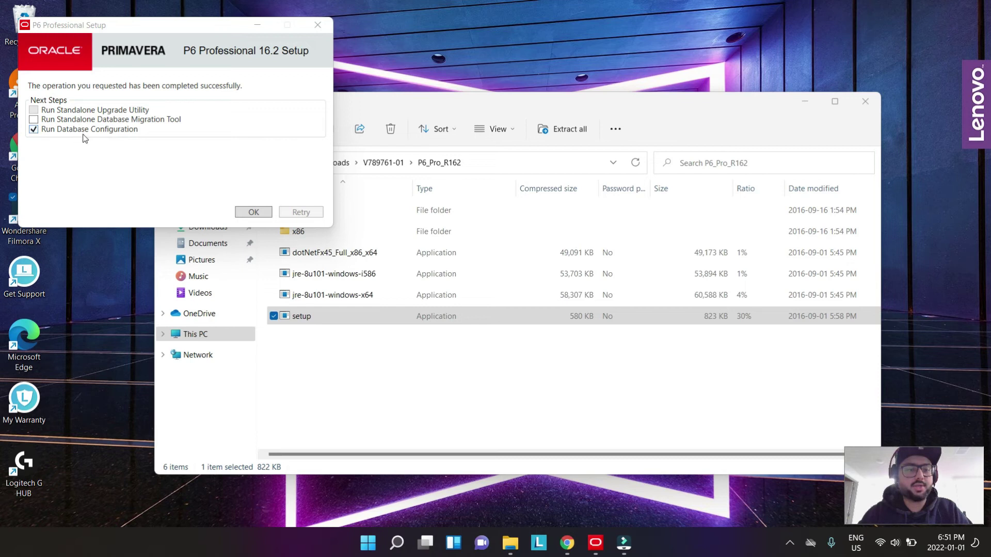
- Run Database Configuration with the P6 Pro Standalone (SQLite) driver and pick 'Add a new standalone database and connection'
left_click(254, 213)
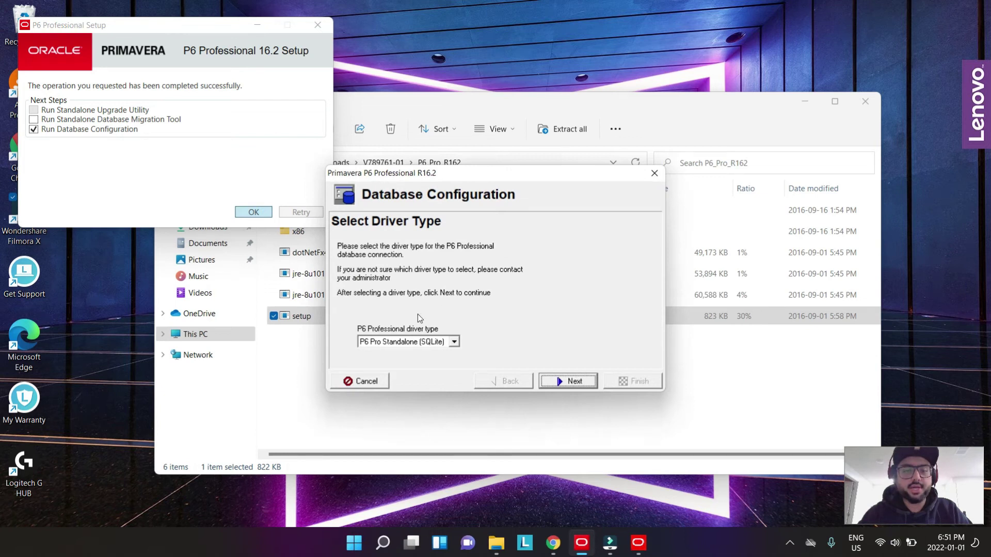
left_click(454, 342)
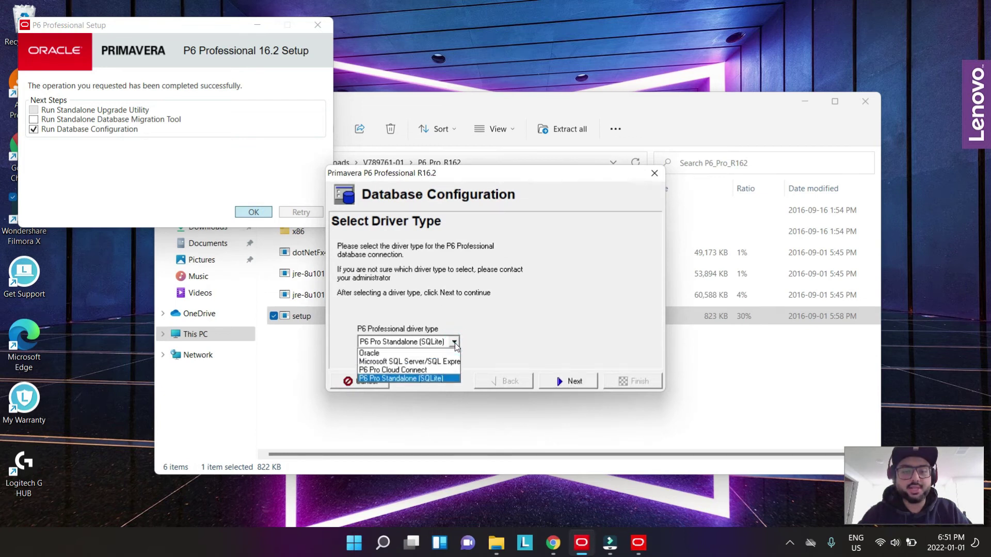
left_click(407, 381)
left_click(565, 380)
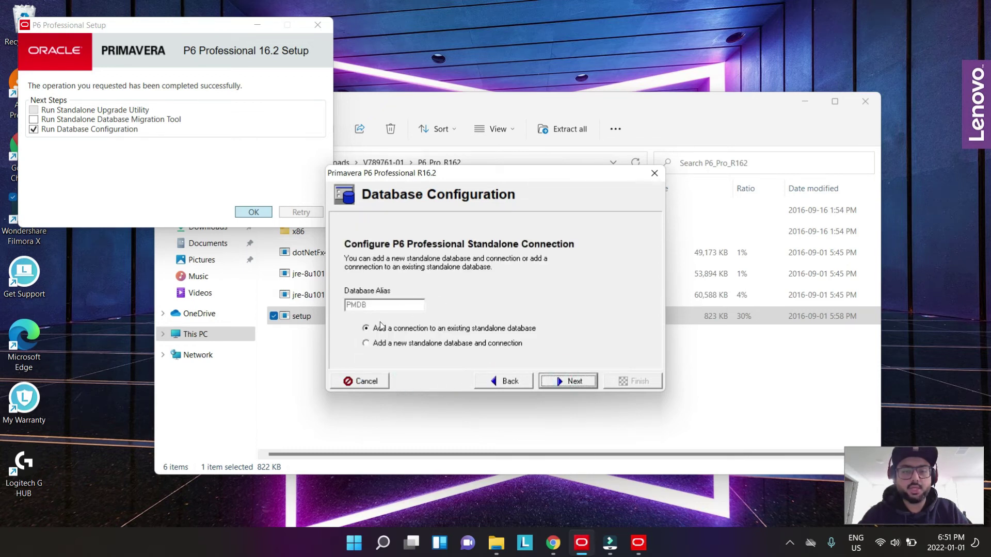
left_click(391, 345)
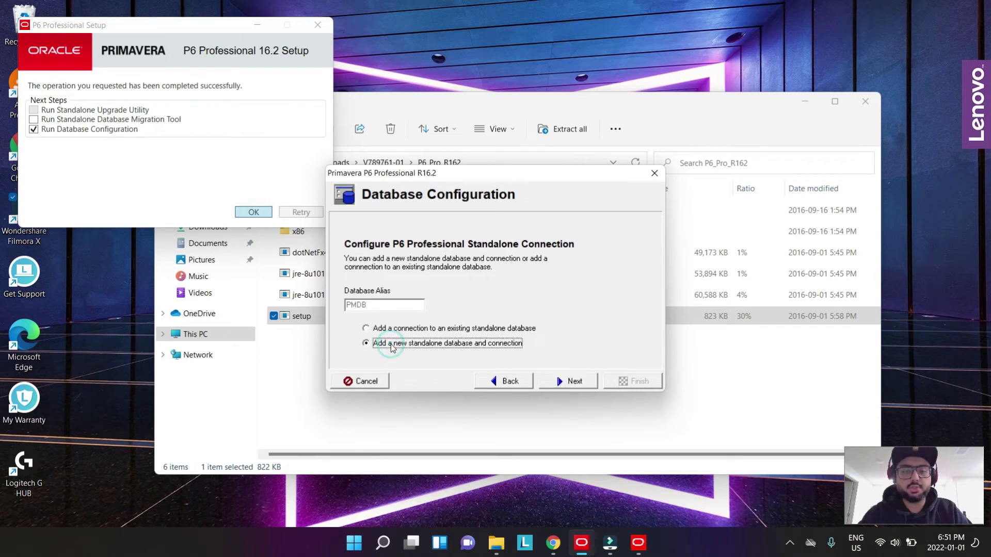
- Replace the personal name for the admin login with the user's own name
left_click(569, 381)
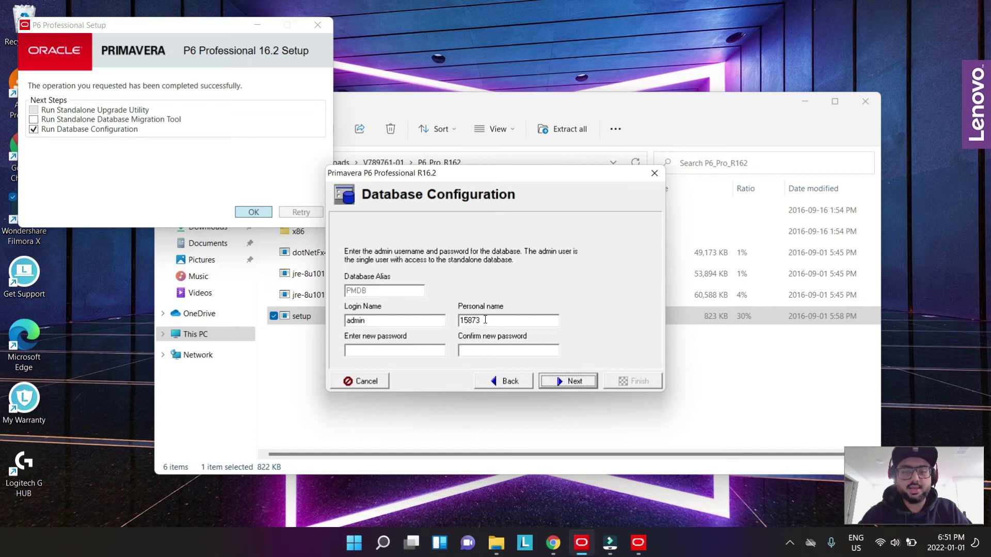
double_click(485, 320)
key("BackSpace")
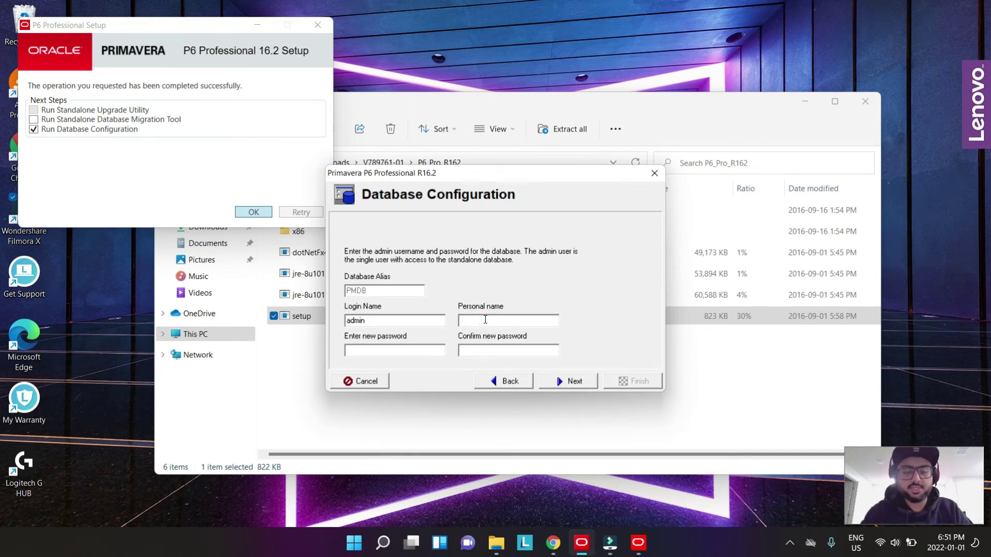
type("Waqas")
key("Tab")
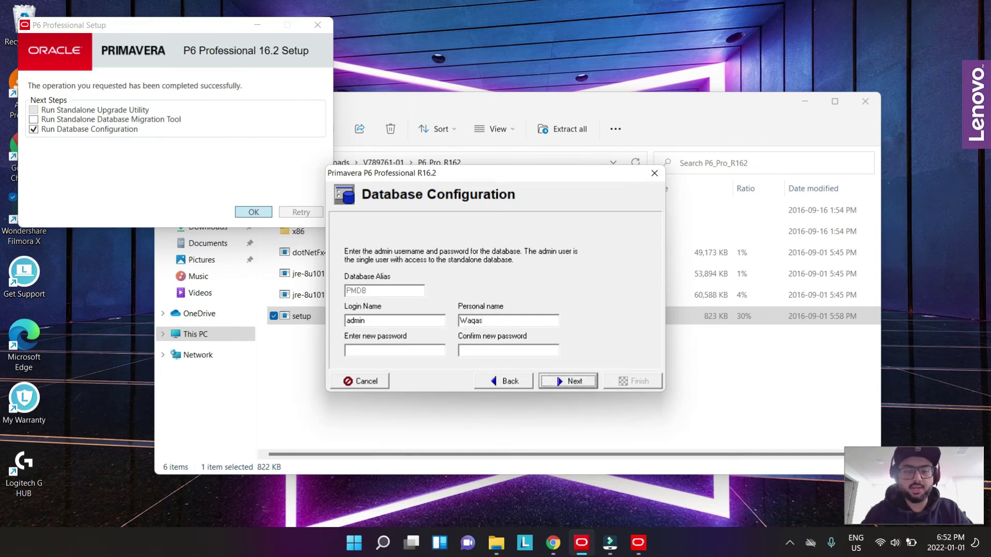
- Enter the admin's new password and confirm it, fixing a typo along the way
left_click(413, 351)
type("***")
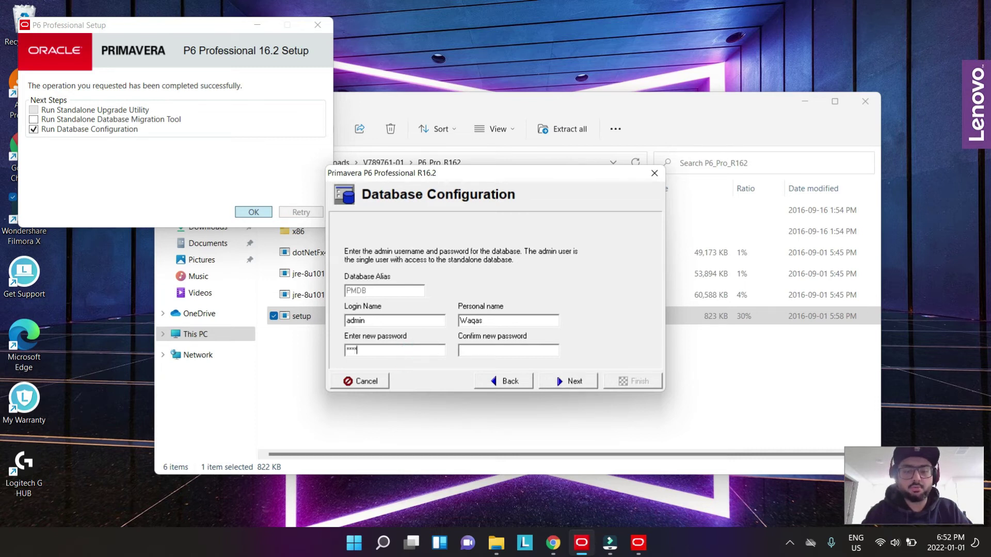
key("BackSpace")
key("BackSpace")
key("BackSpace")
key("BackSpace")
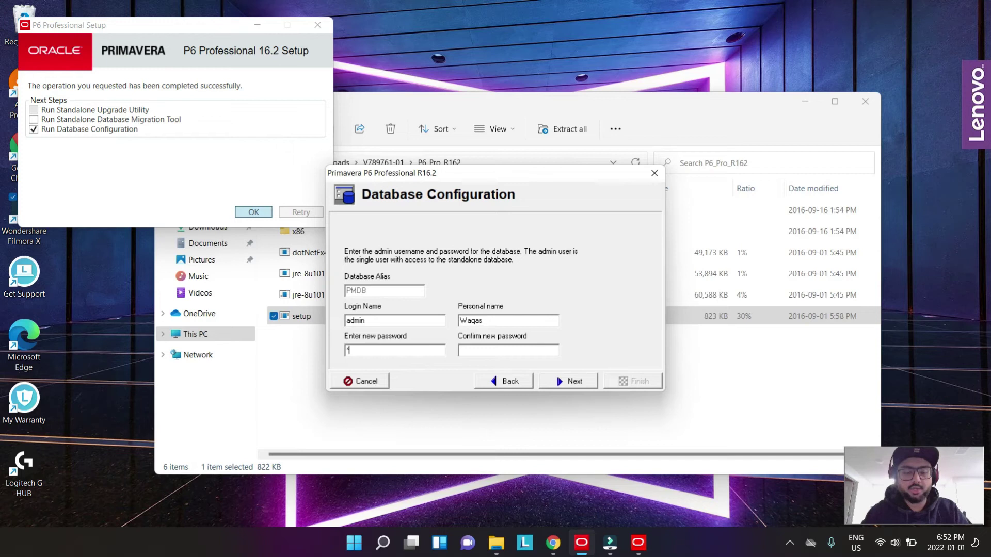
type("***")
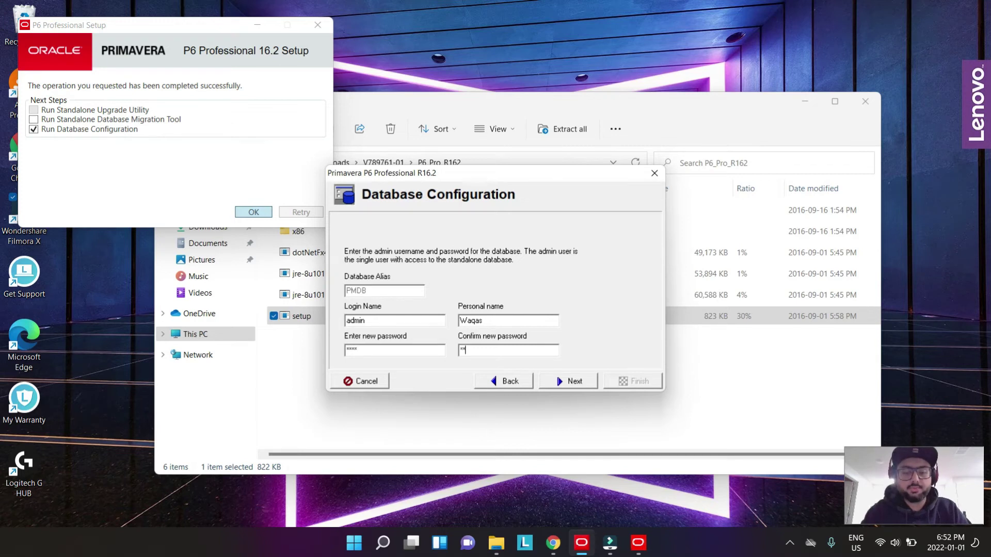
- Create database PMDB with Load Sample Data unchecked, overwriting PPMDBSQLite.db, and finish configuration
left_click(574, 382)
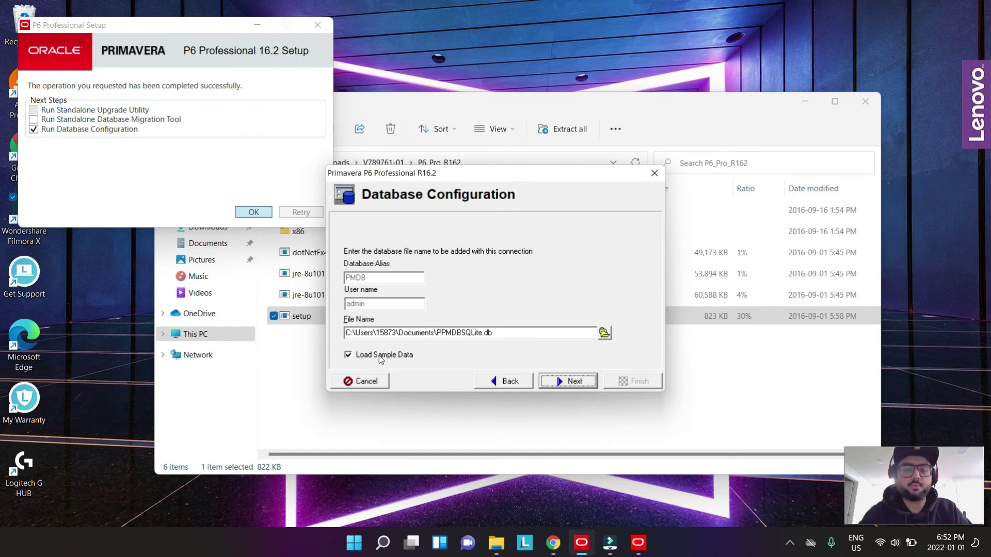
left_click(364, 358)
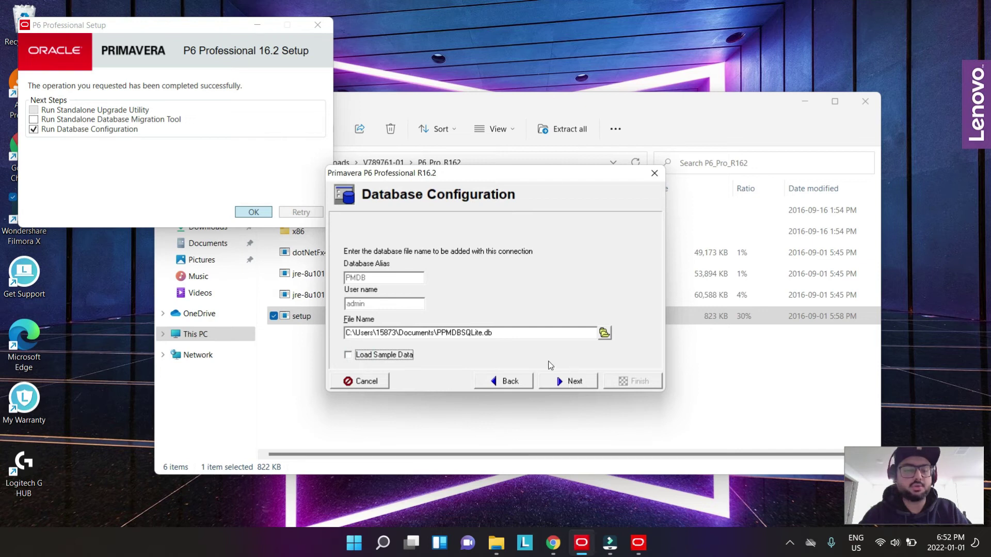
left_click(570, 384)
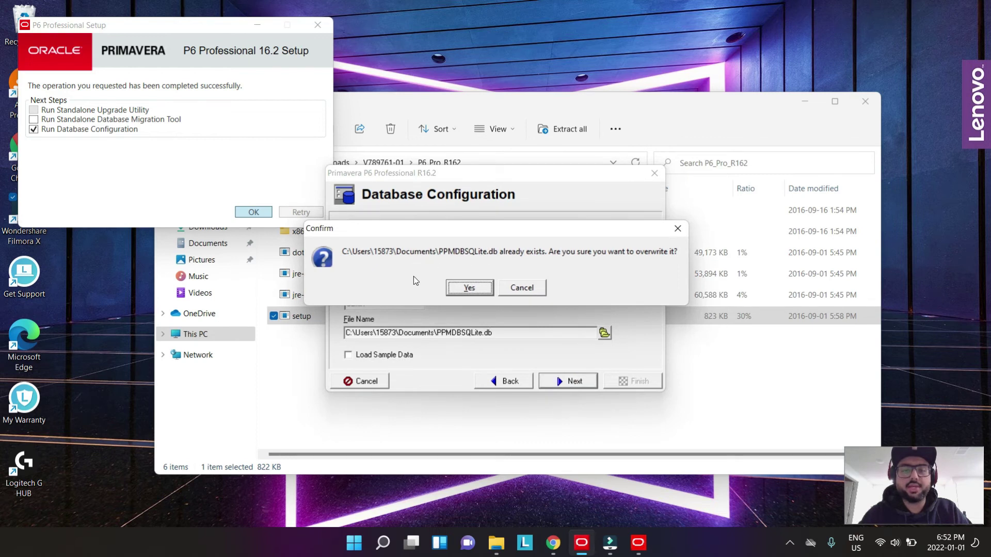
left_click(468, 288)
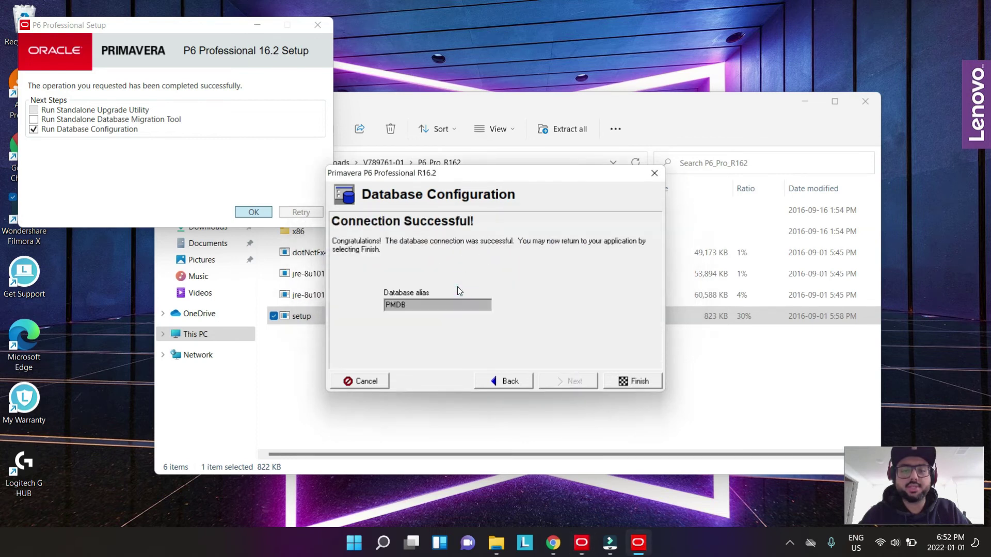
left_click(622, 382)
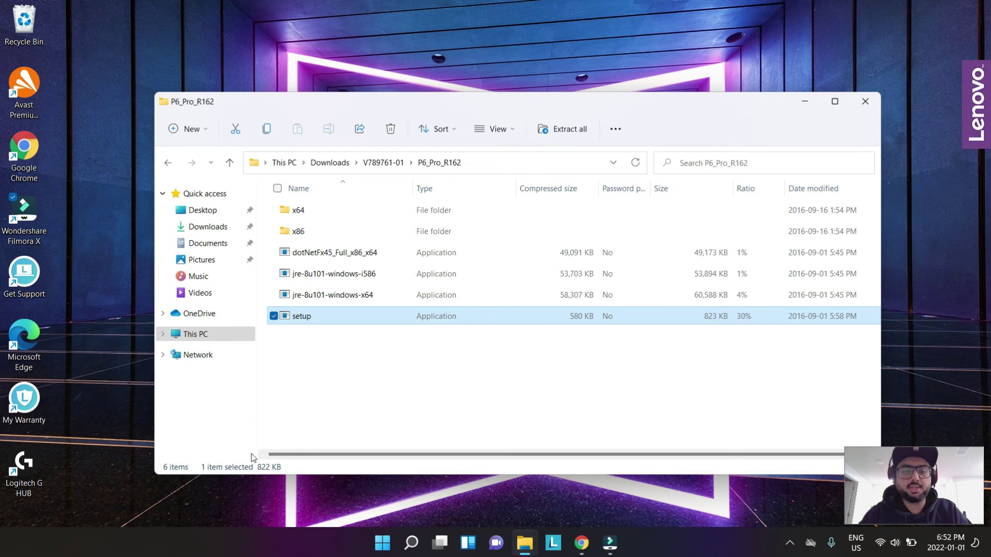
- Launch P6 Professional R16.2 (x64) from Windows Search and log in to PMDB as admin with the password
left_click(408, 549)
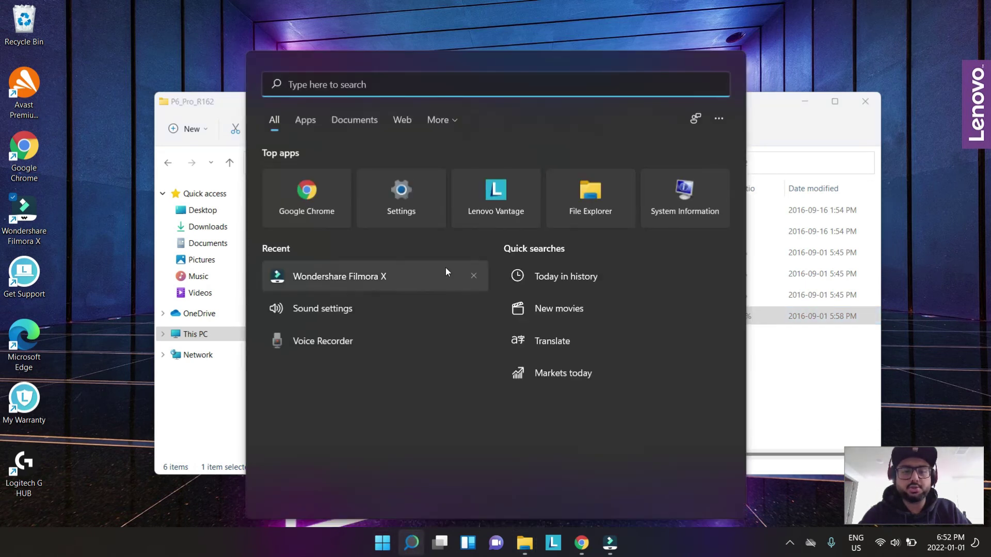
type("p6 Professional R16.2 (x64)")
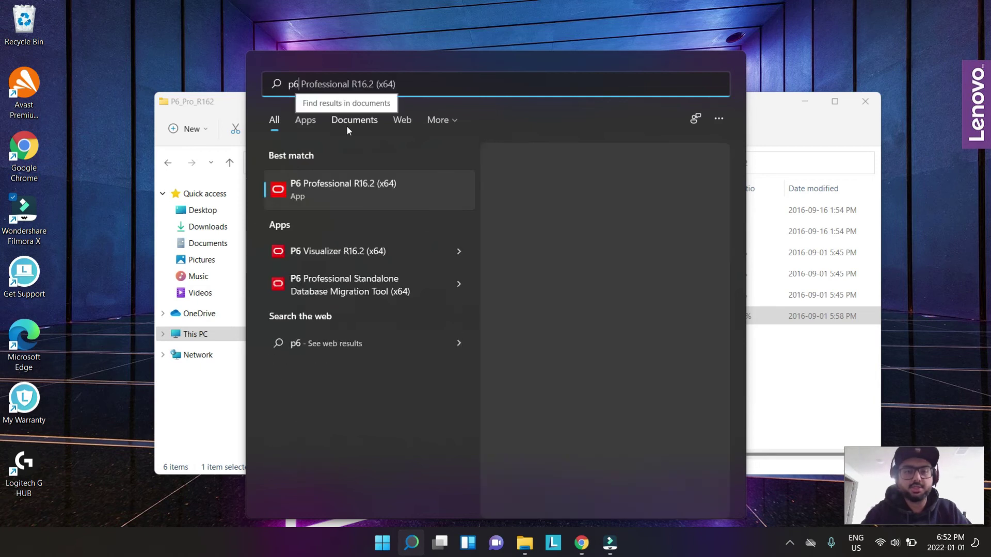
left_click(344, 184)
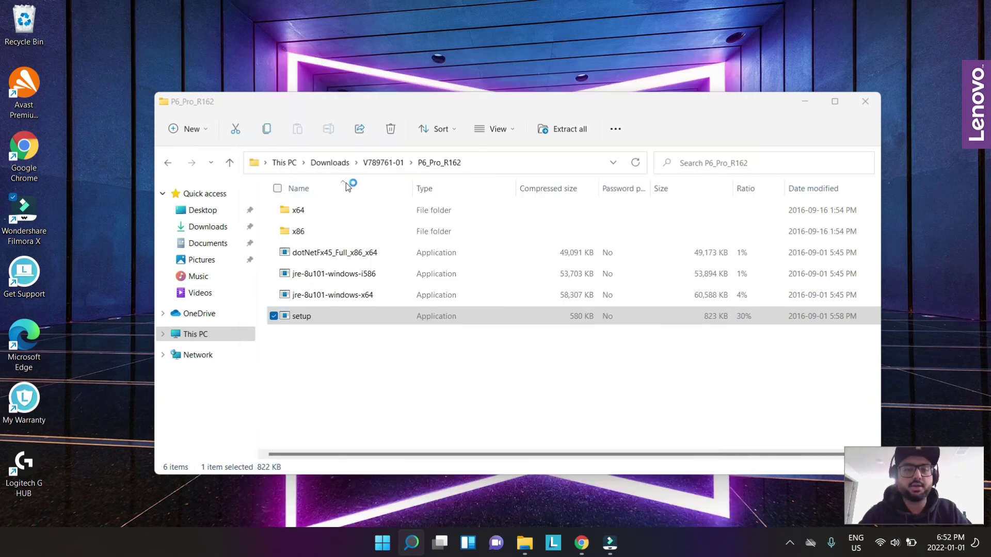
left_click(435, 262)
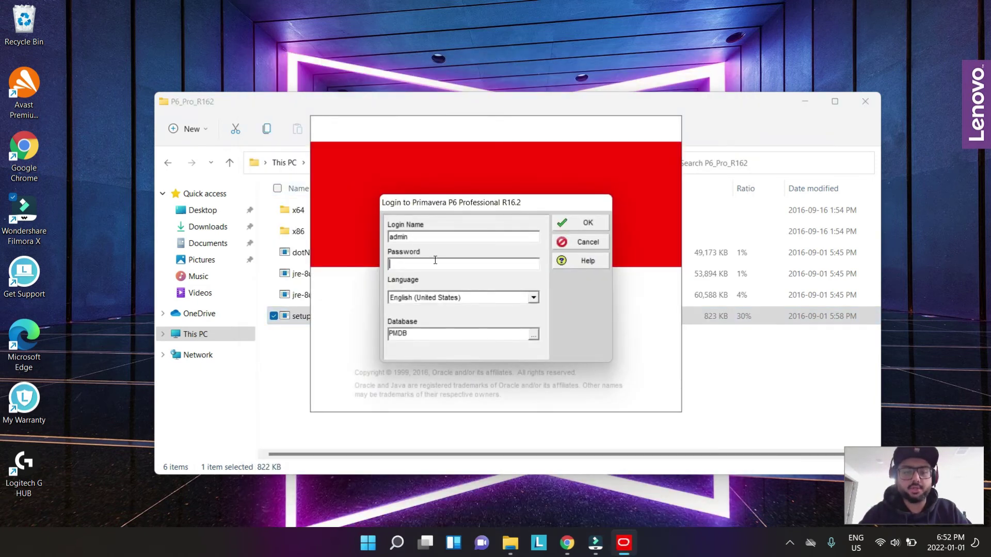
type("adm")
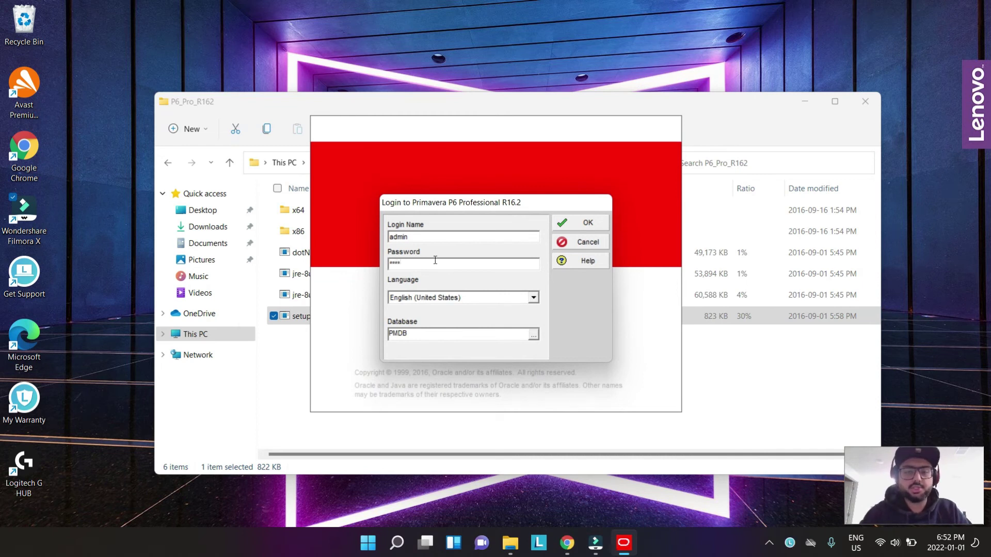
left_click(580, 222)
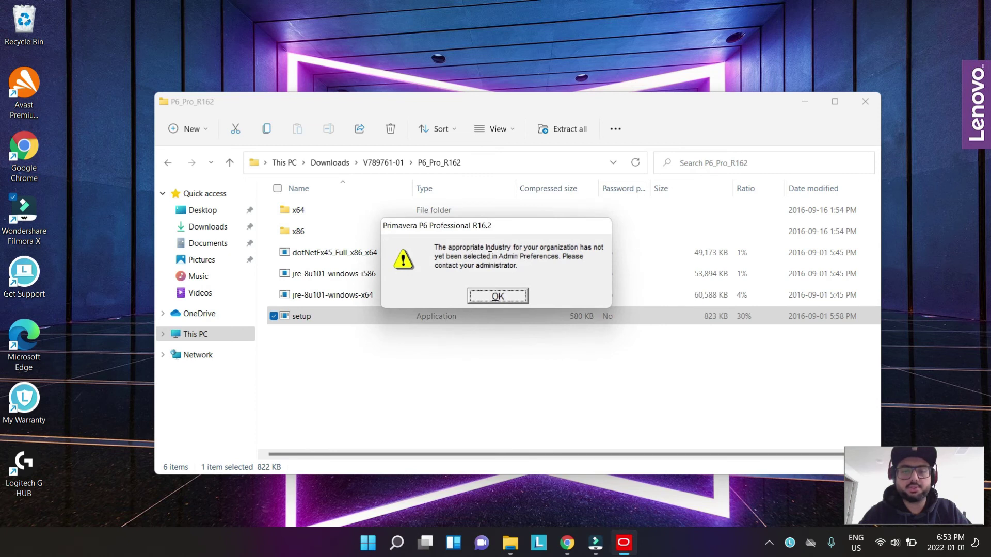
- Choose Engineering and Construction on the Industry tab of Admin Preferences and acknowledge the change
left_click(481, 293)
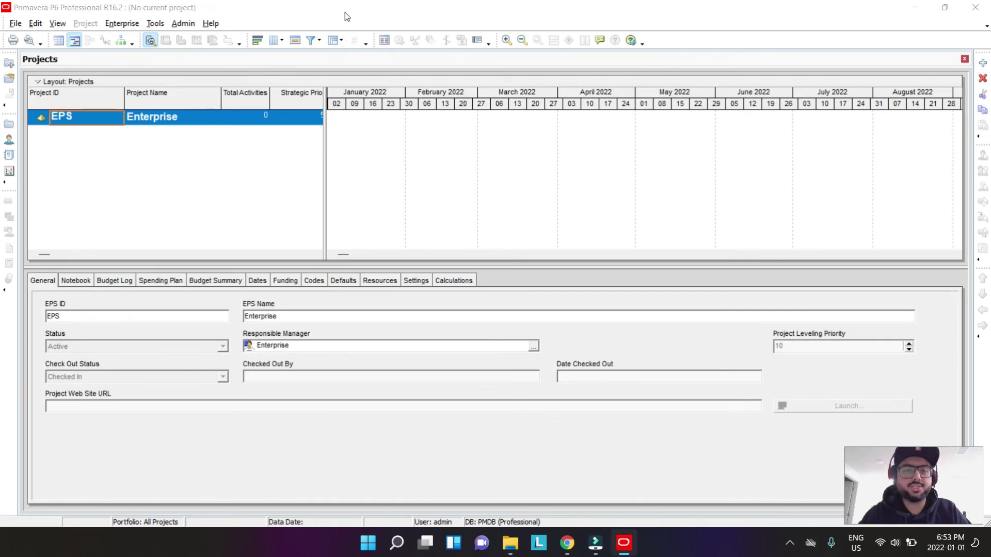
left_click(181, 24)
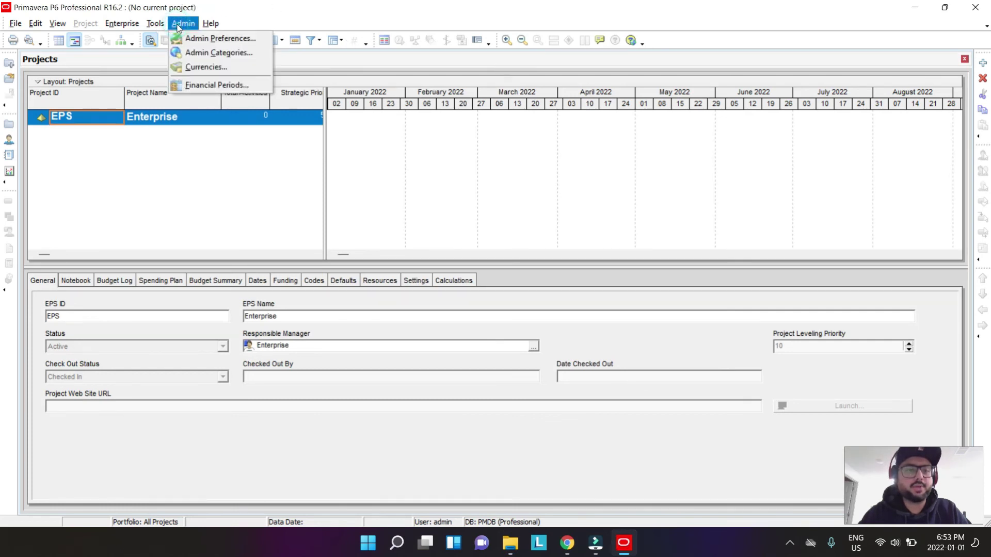
left_click(225, 42)
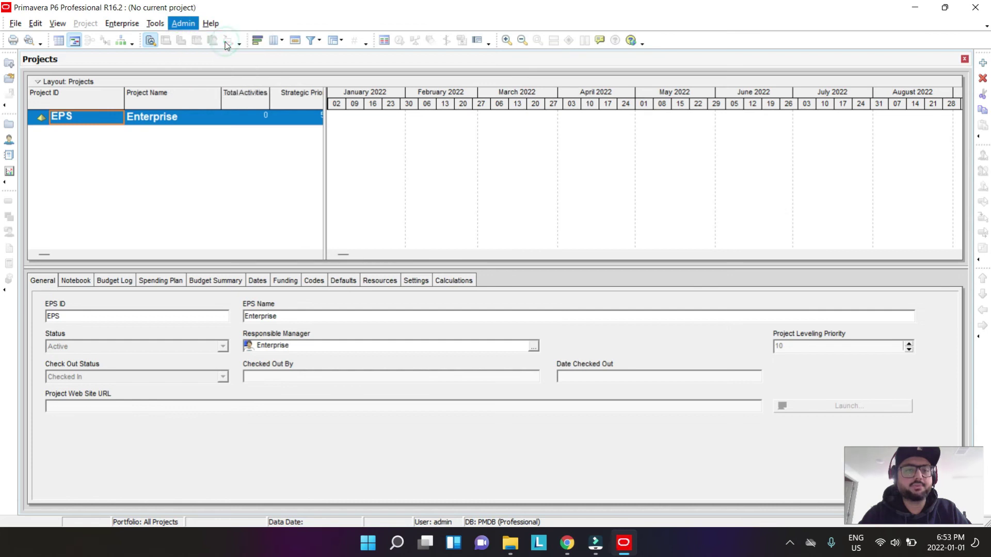
left_click(321, 257)
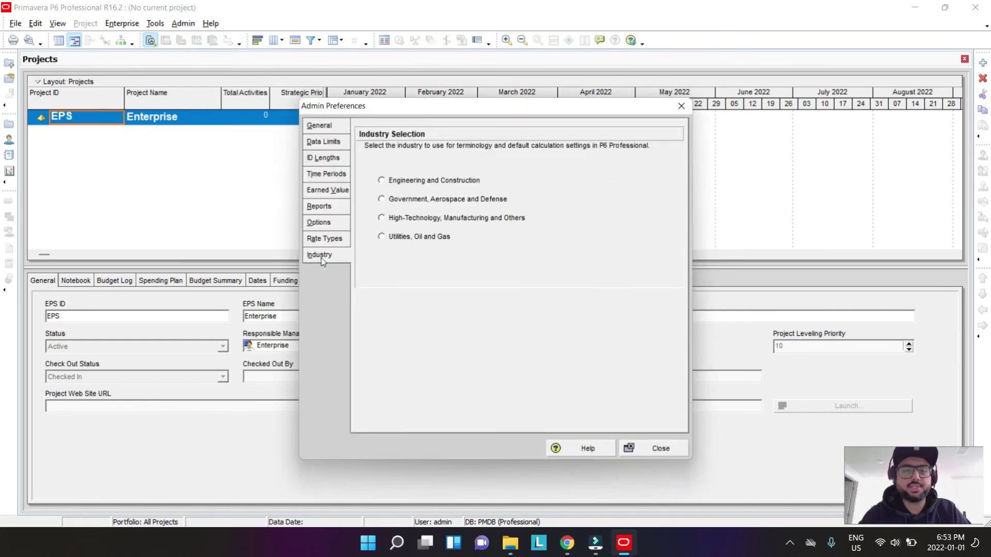
left_click(406, 182)
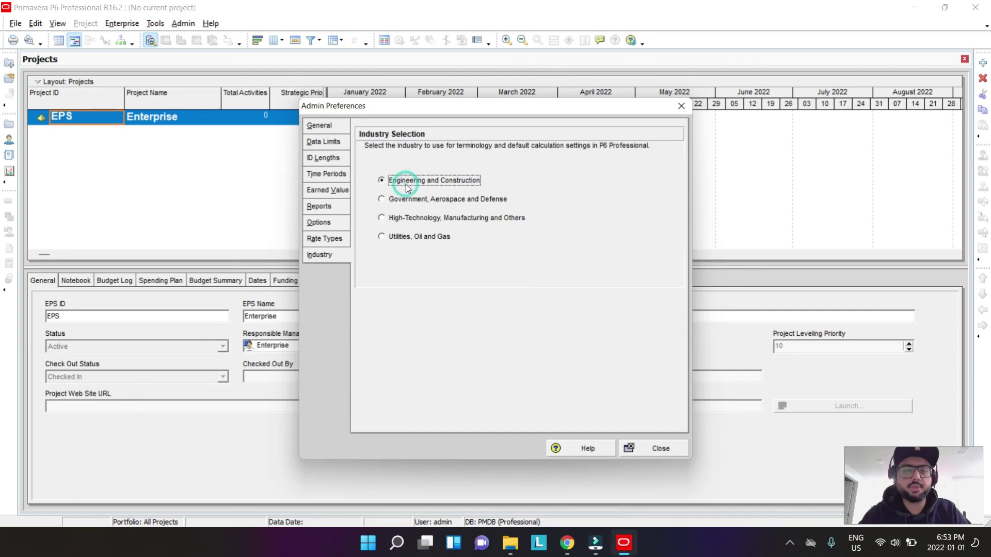
left_click(661, 450)
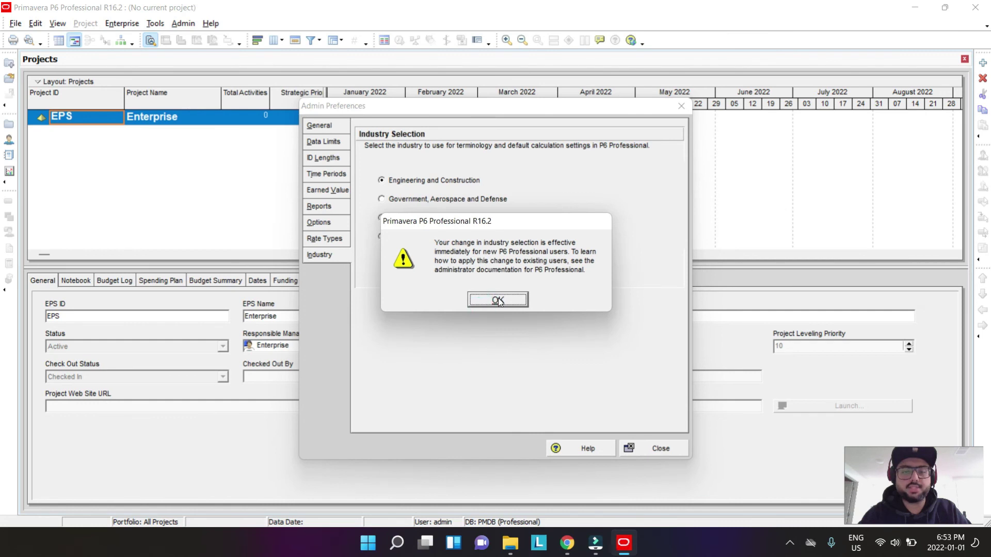
left_click(497, 299)
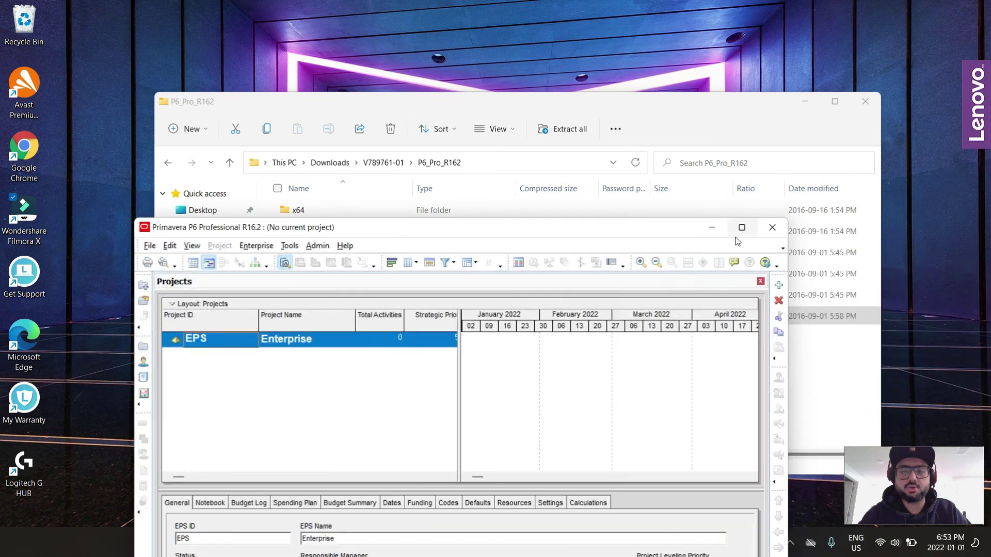
left_click(743, 229)
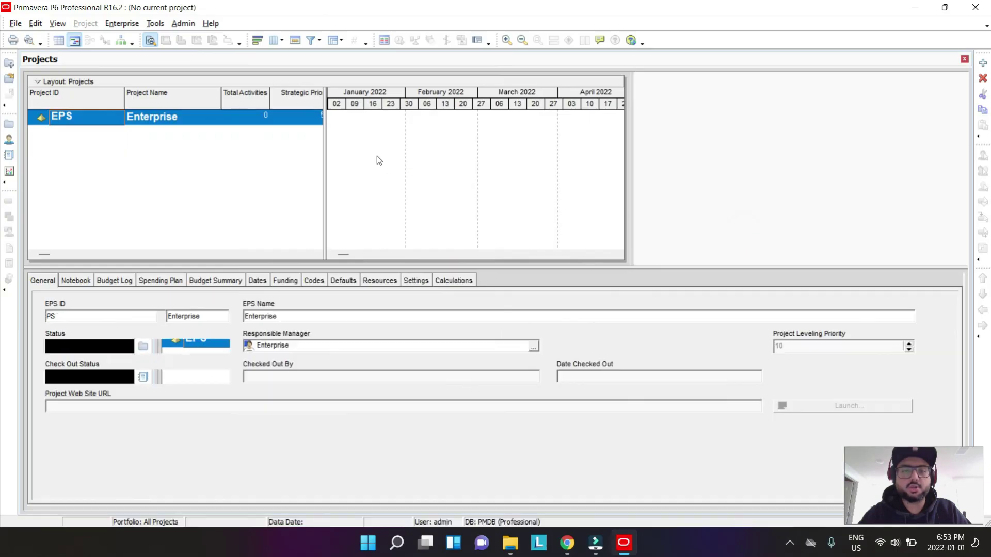